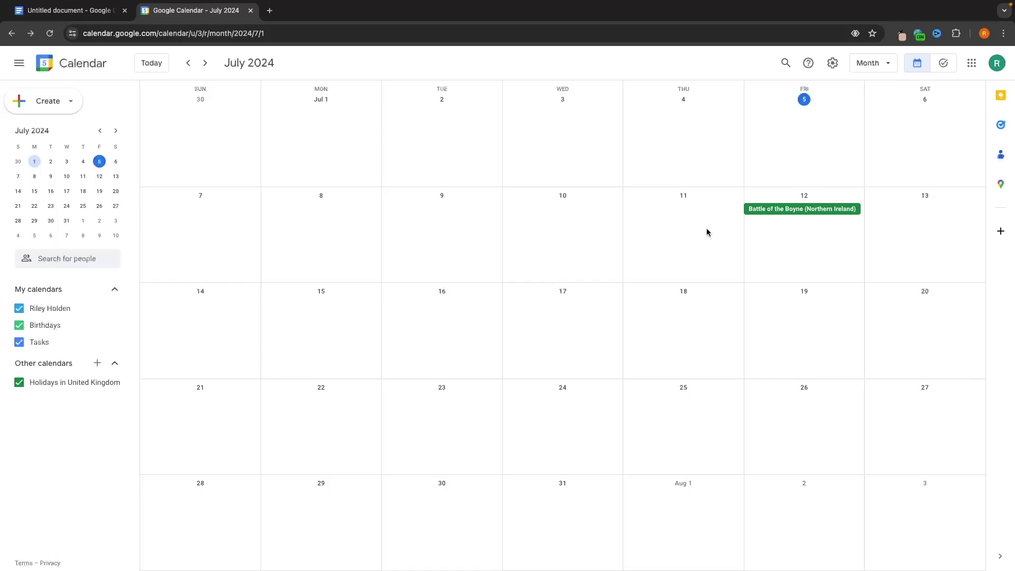
- Create 'Meeting with john' on Monday July 8 with a 1:00pm start time
left_click(313, 209)
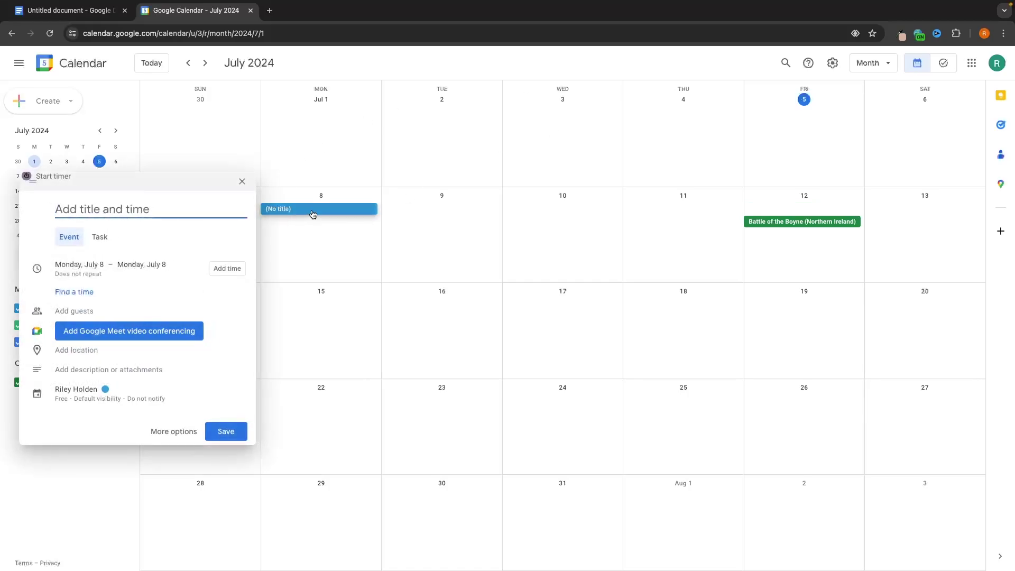
type("Me")
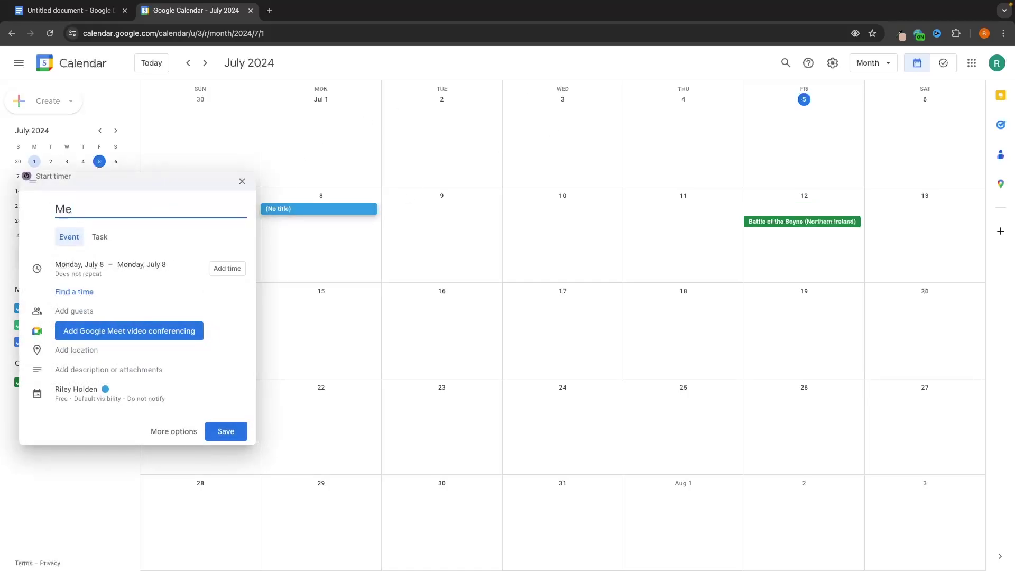
type("eting with john")
left_click(80, 265)
left_click(60, 283)
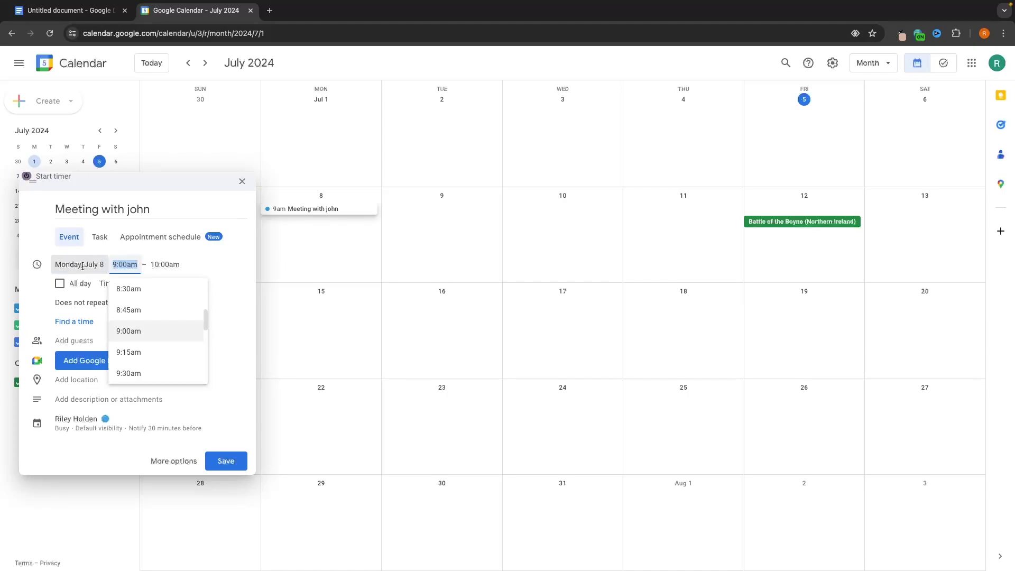
scroll(161, 312, "down", 5)
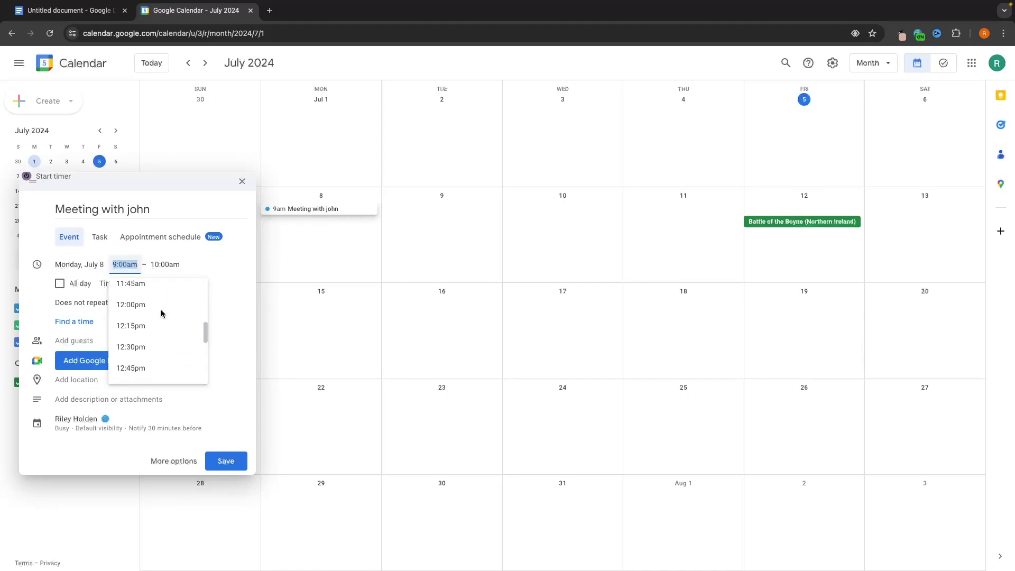
scroll(161, 309, "down", 3)
left_click(142, 317)
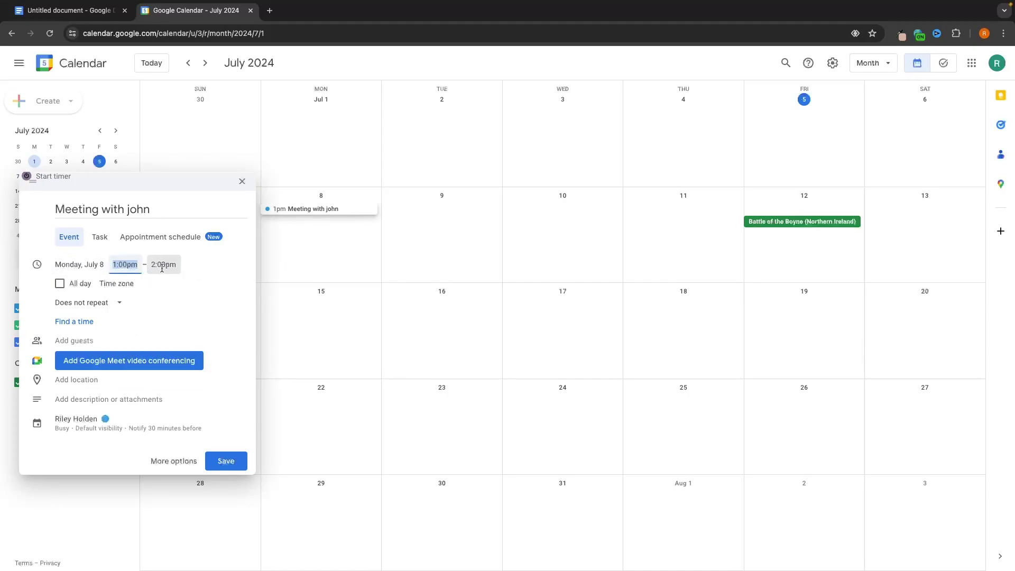
left_click(216, 264)
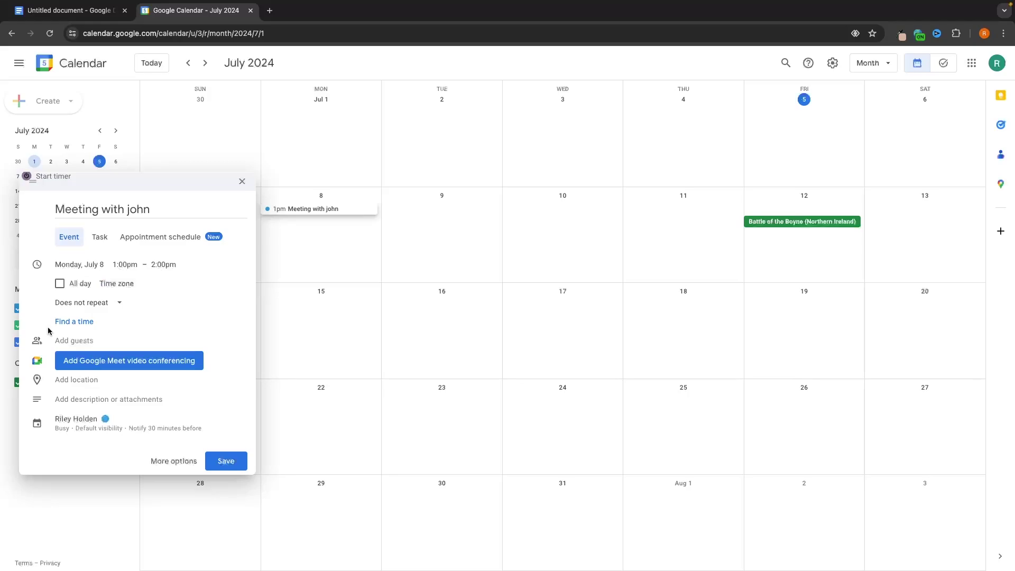
- Add a guest, remove the Meet link, set the location to The Shard, and save
left_click(75, 341)
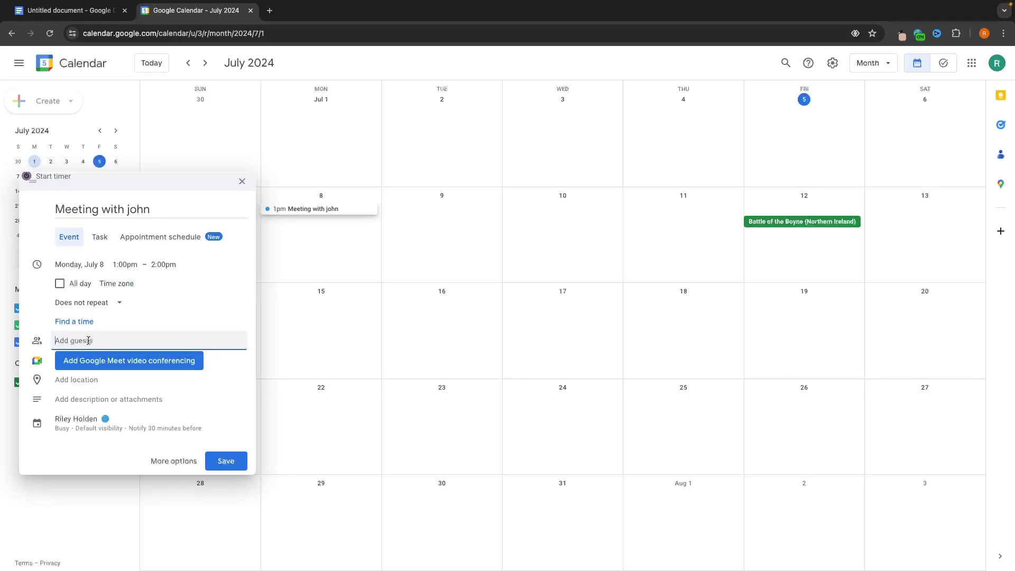
type("dat")
left_click(92, 364)
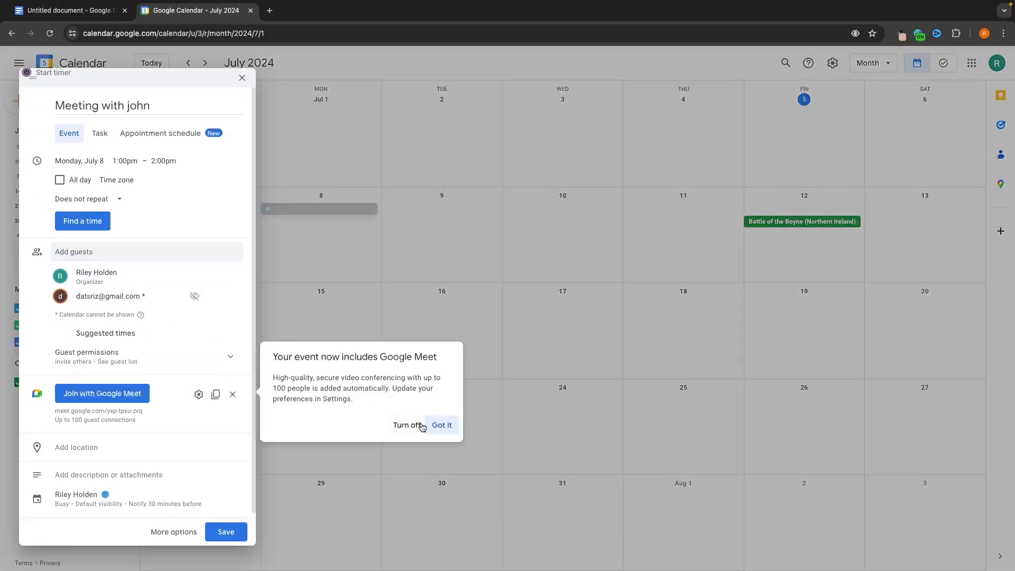
left_click(422, 425)
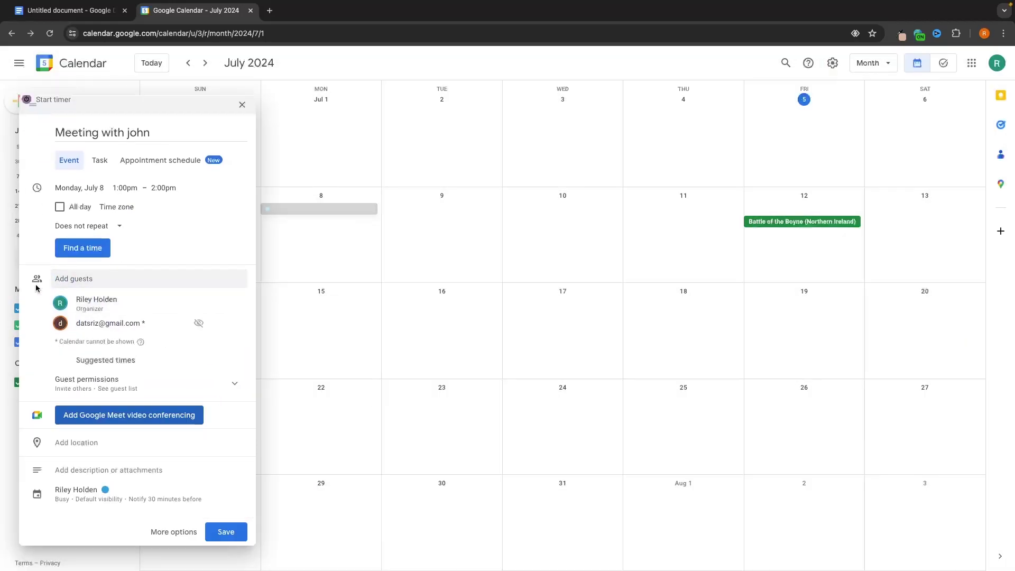
left_click(91, 440)
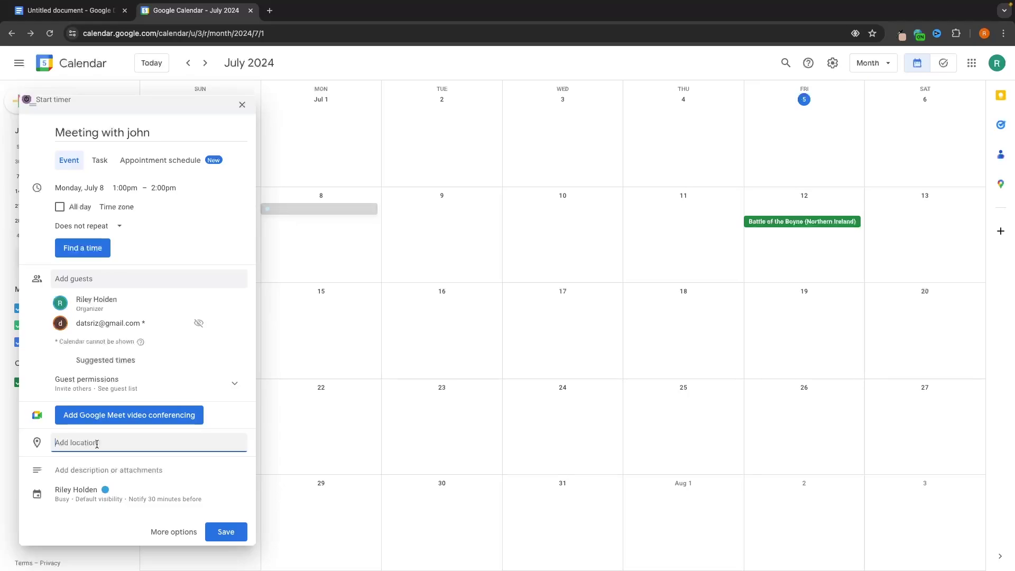
type("th")
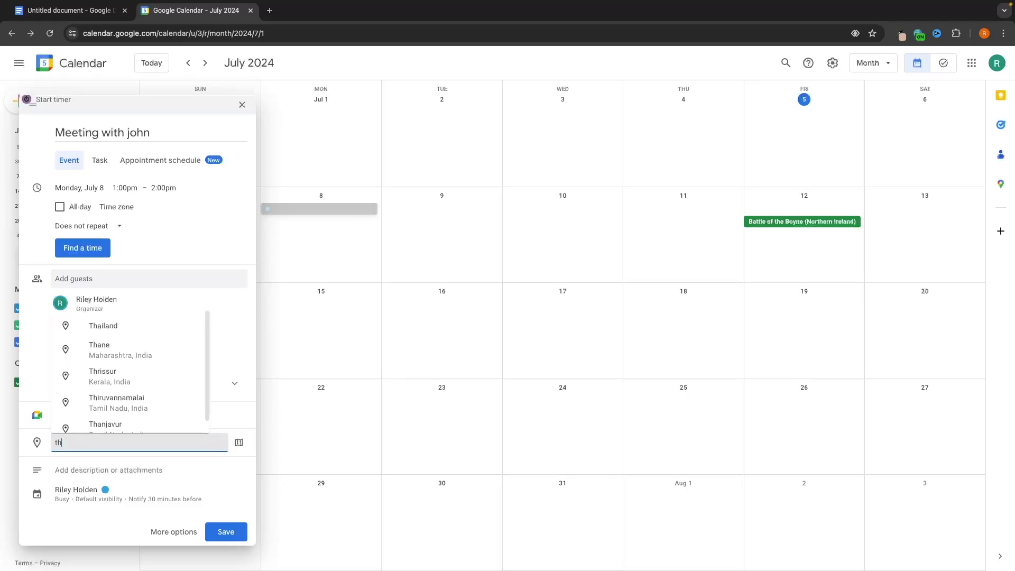
type("e shard")
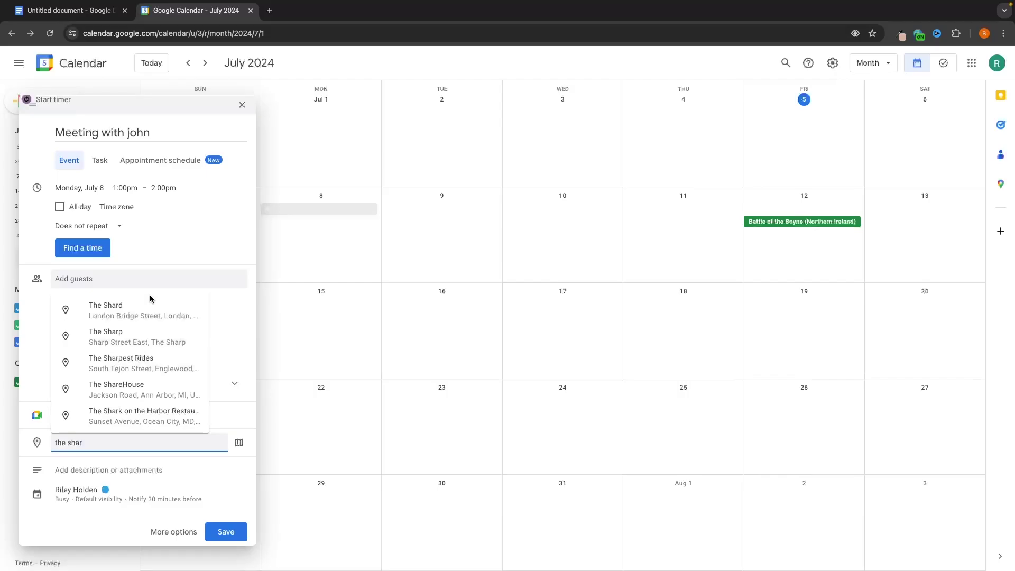
left_click(143, 306)
left_click(226, 531)
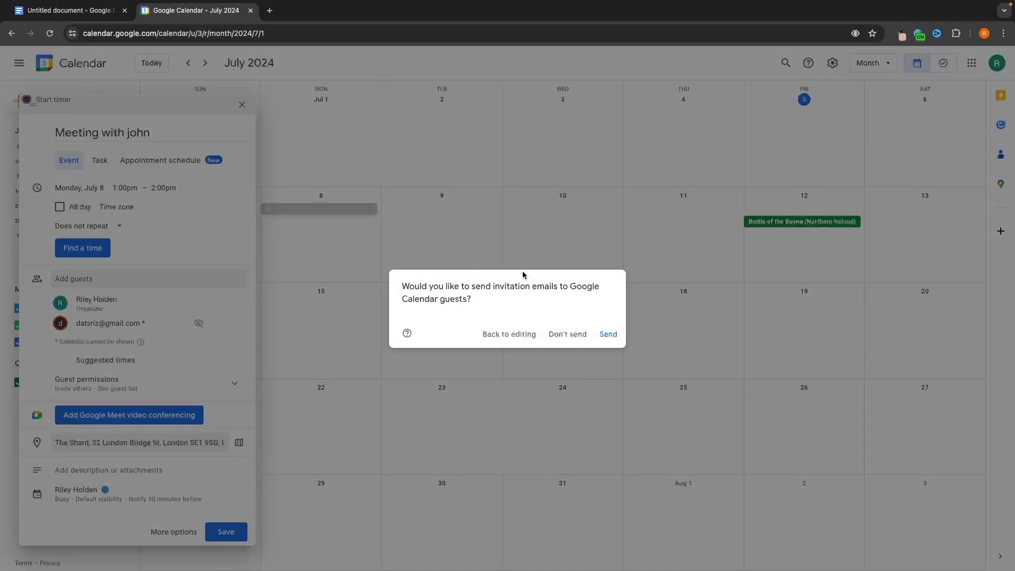
left_click(606, 333)
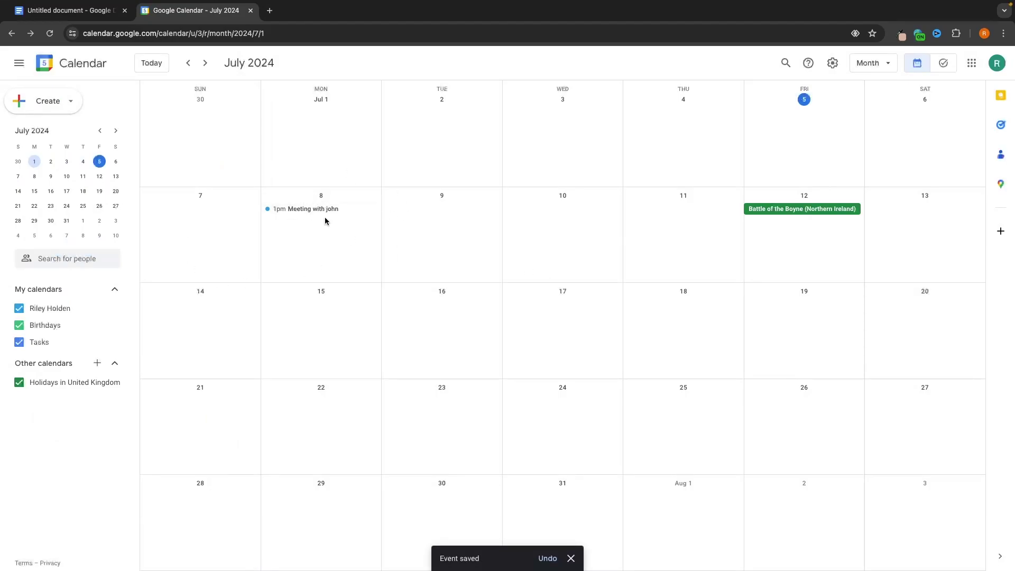
- Discard a stray July 10–11 draft, save an all-day Salsa Class on July 6, and glance at August
left_click_drag(551, 220, 608, 214)
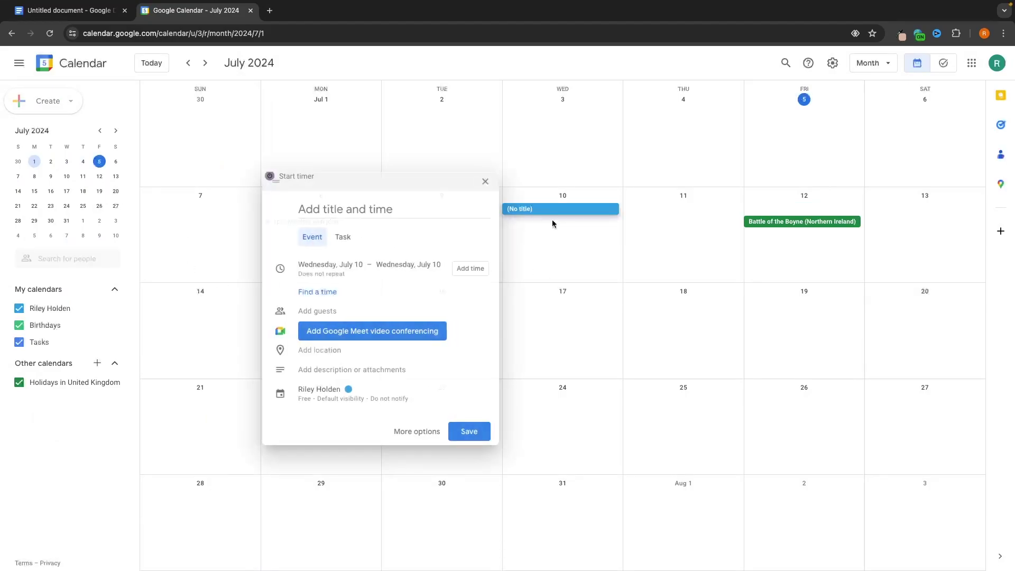
left_click(484, 179)
left_click(884, 127)
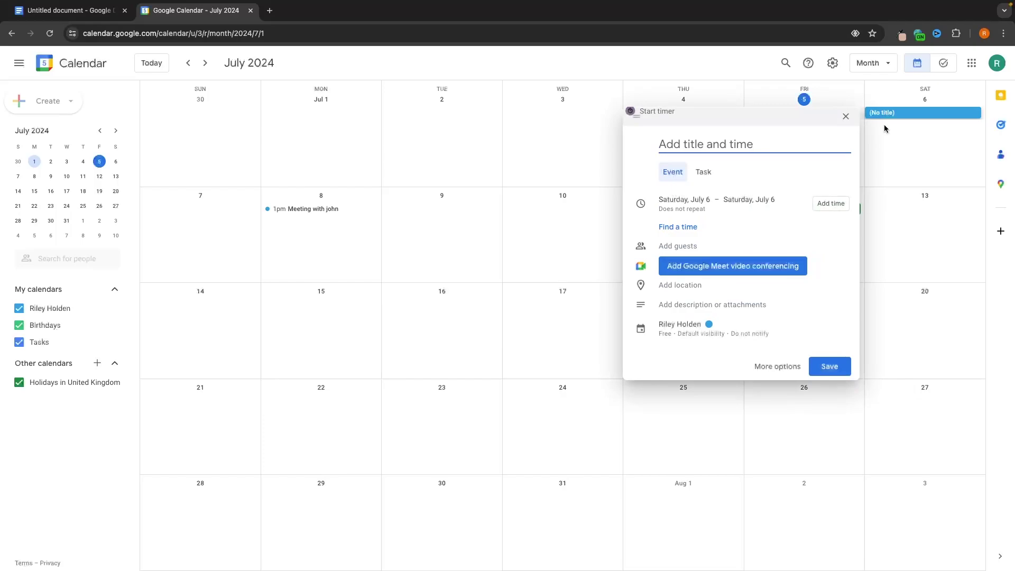
type("Salsa ")
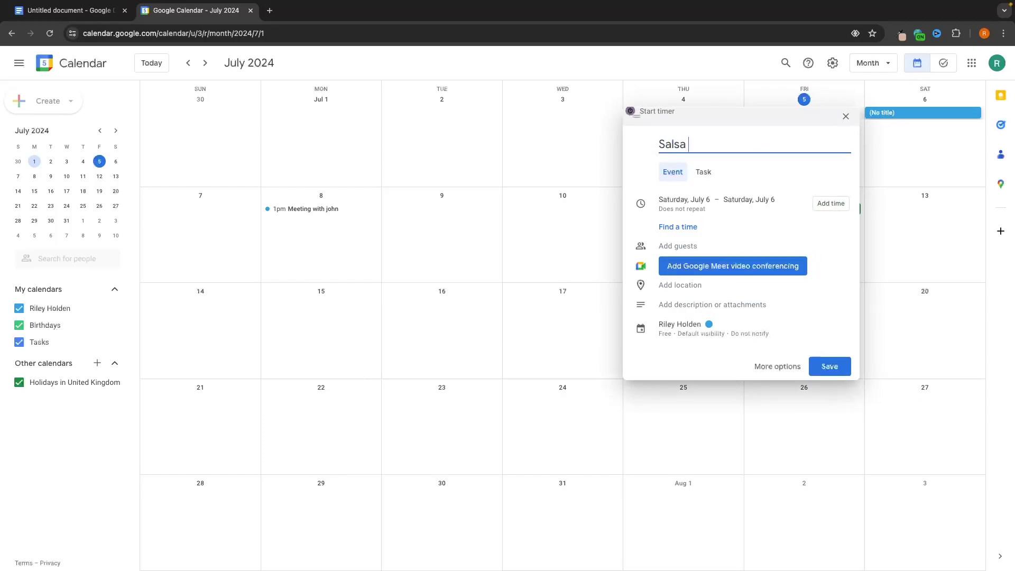
type("Class")
left_click(830, 366)
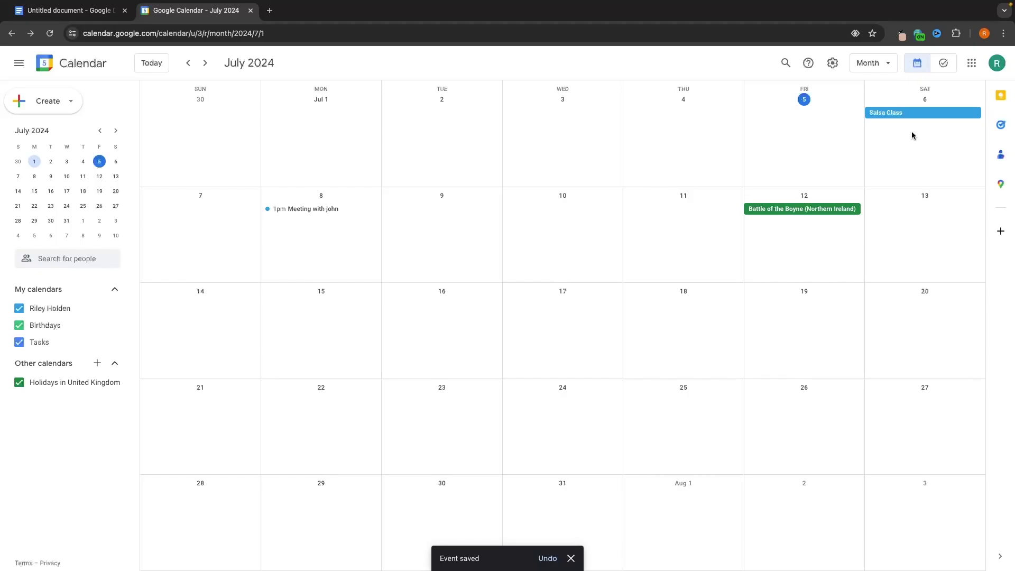
left_click(205, 66)
left_click(189, 63)
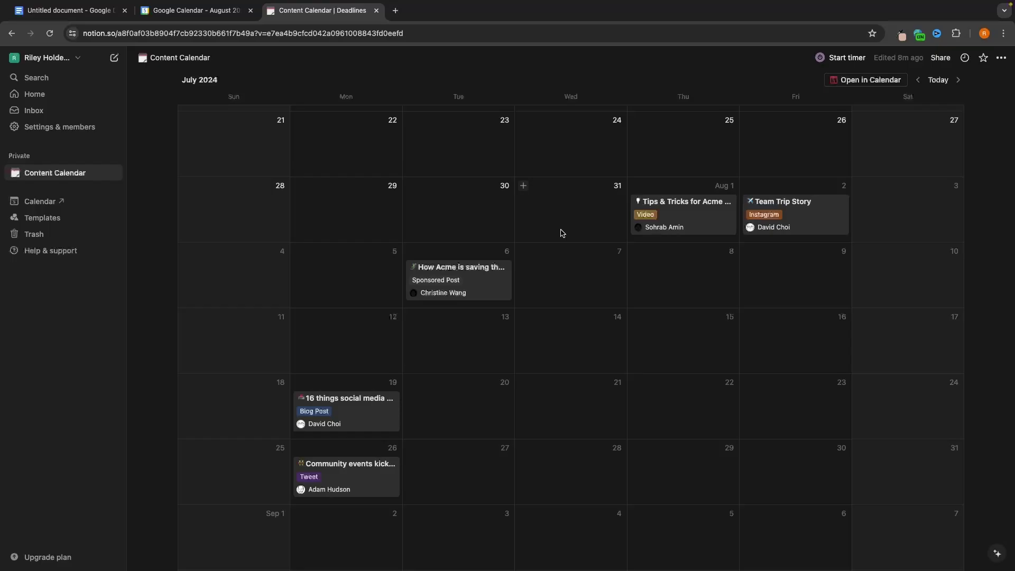
- Cycle through the By Status, Launch Calendar and By Assignee views, ending on By Status
scroll(562, 234, "up", 10)
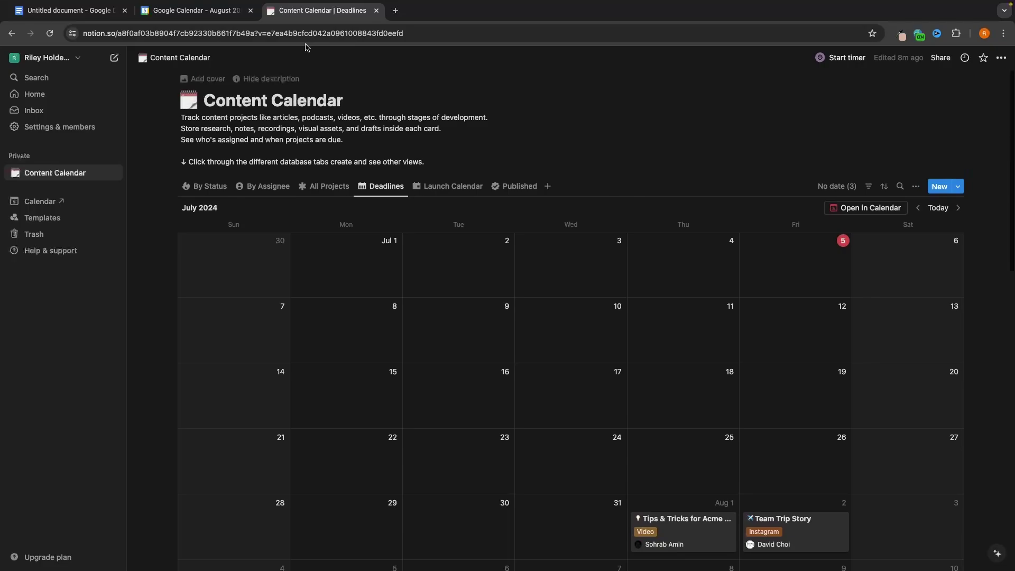
left_click(208, 186)
scroll(576, 340, "down", 1)
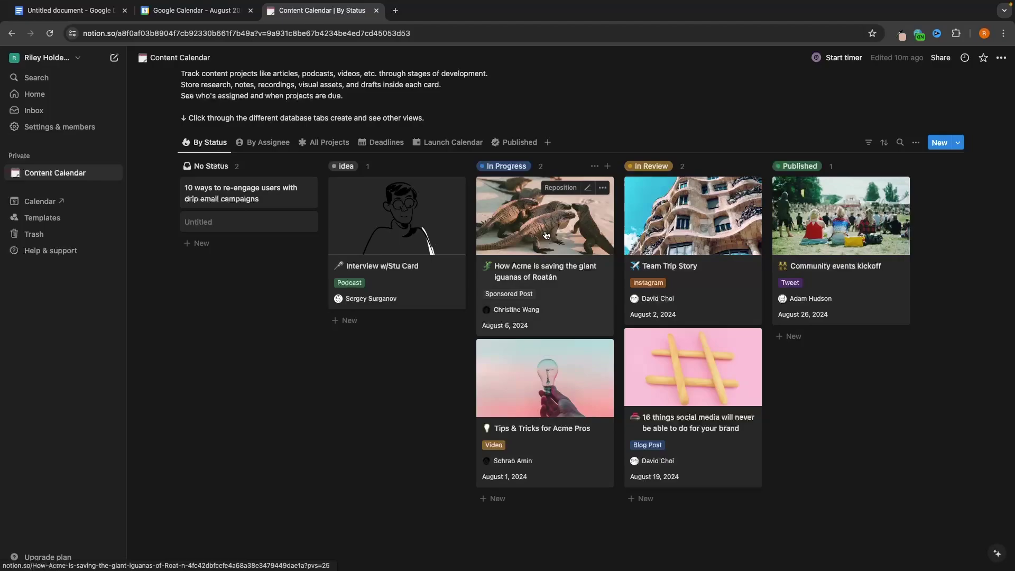
left_click(451, 146)
scroll(521, 252, "down", 6)
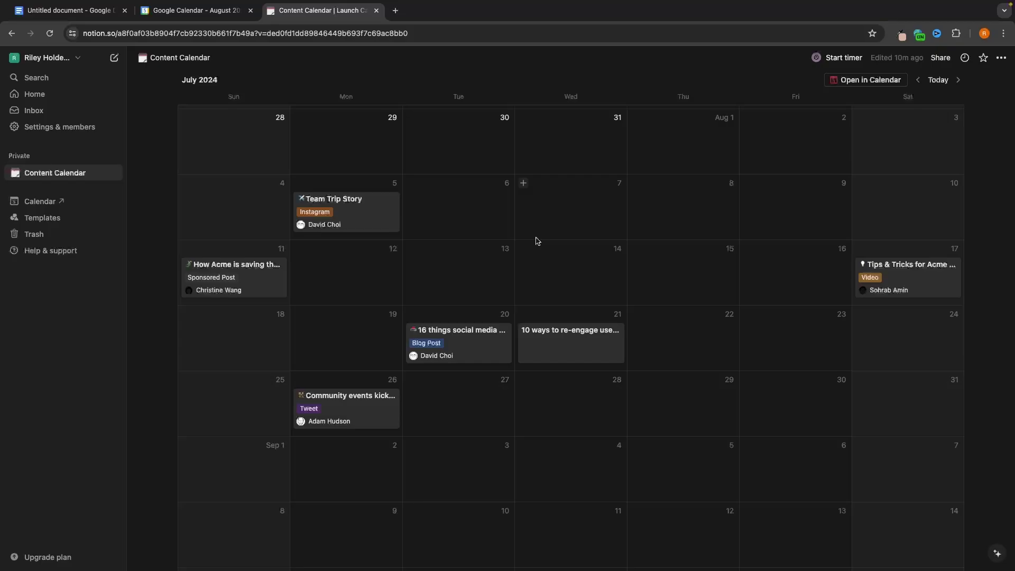
scroll(537, 241, "up", 6)
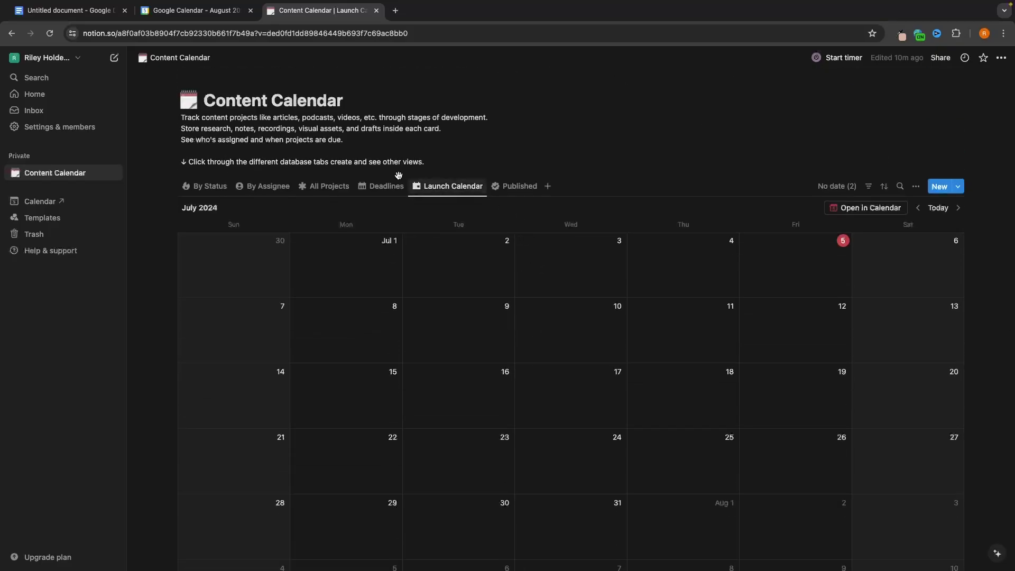
left_click(258, 189)
left_click(207, 186)
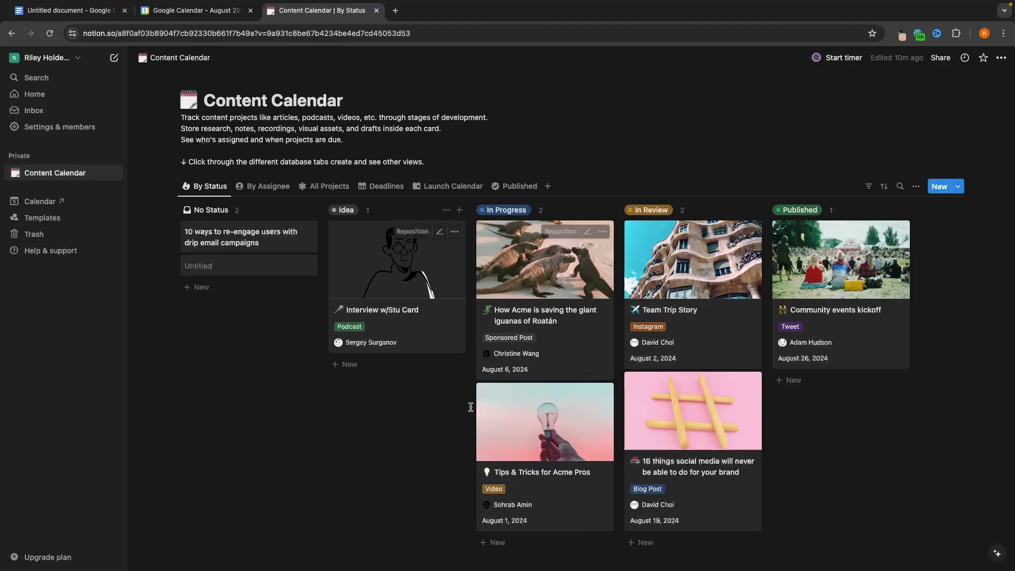
- Add a new calendar view named Test to the Content Calendar database
left_click(548, 186)
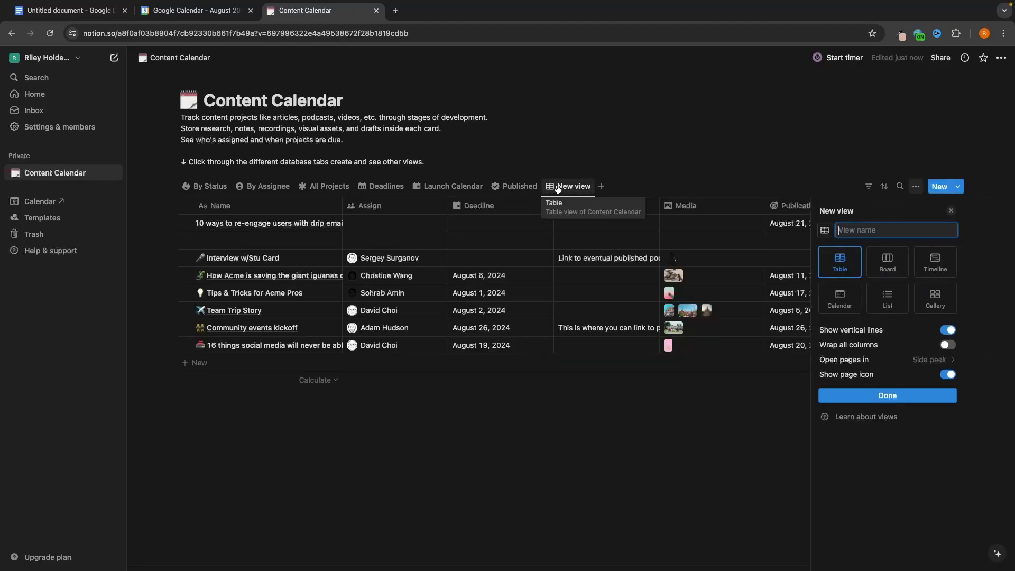
left_click(852, 302)
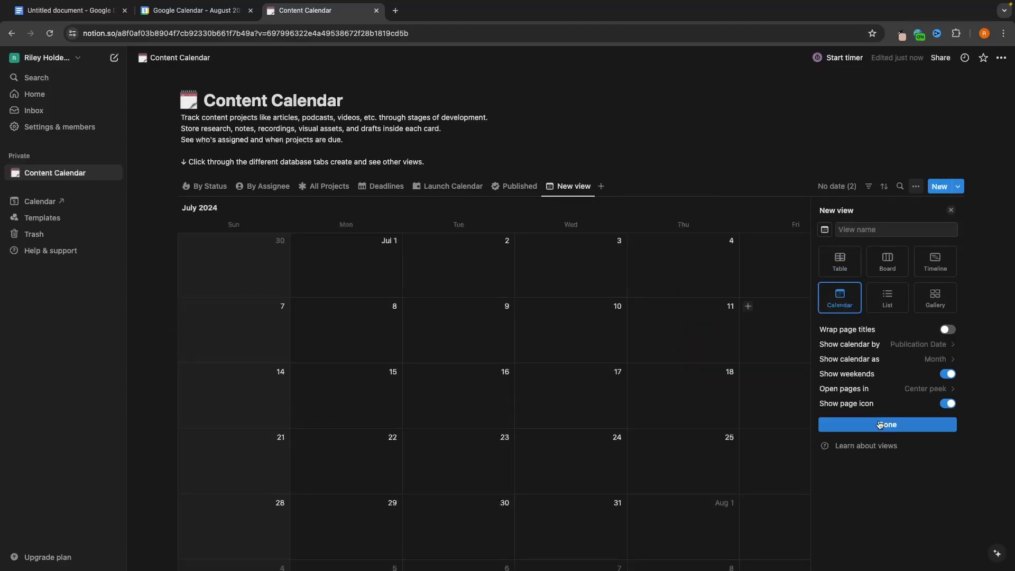
left_click(883, 229)
type("Te")
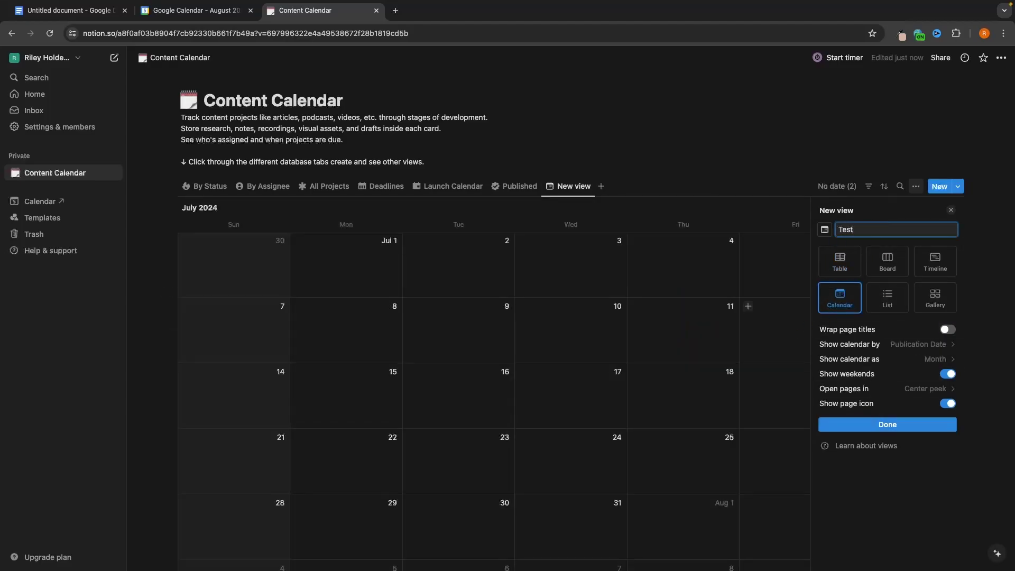
type("st")
left_click(894, 425)
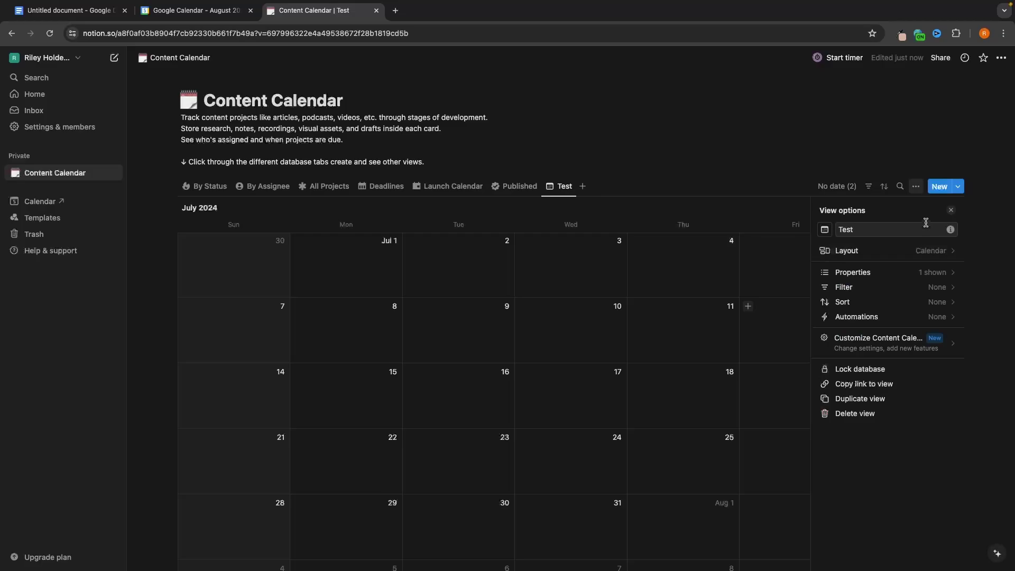
left_click(841, 238)
scroll(732, 285, "down", 6)
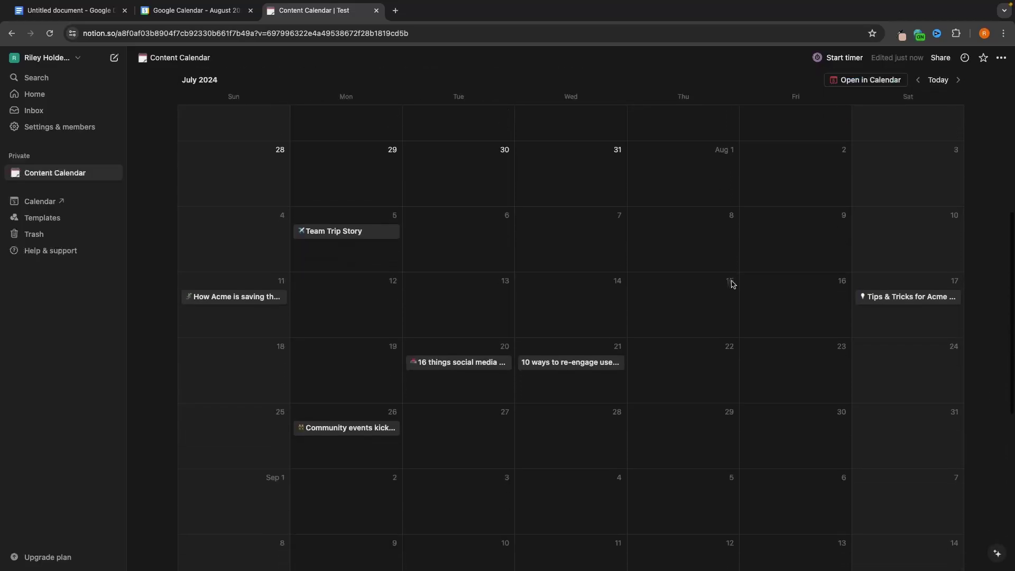
scroll(725, 296, "up", 1)
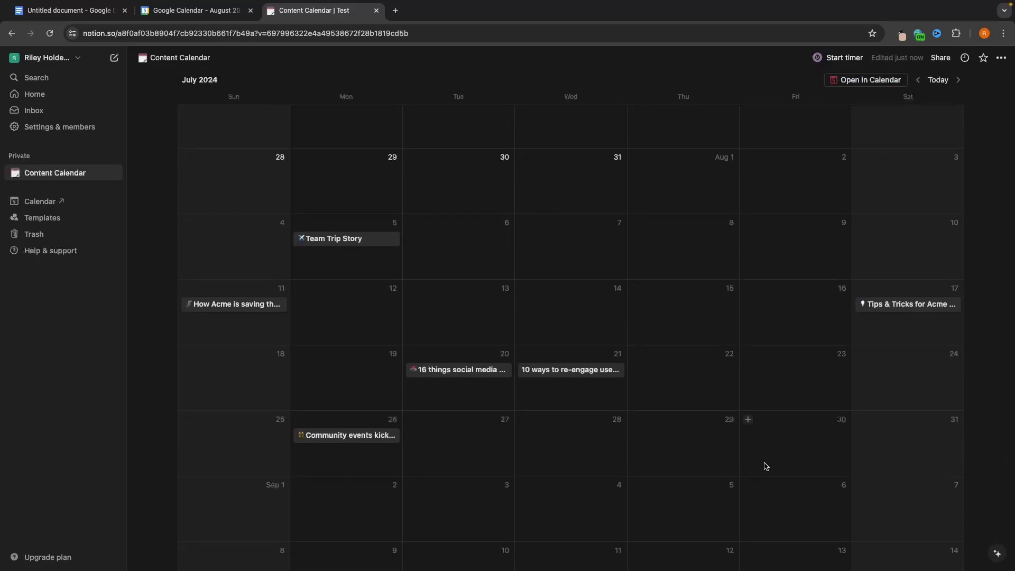
scroll(767, 466, "up", 8)
- Return to By Status, then reopen the Test calendar view and scroll through July–August 2024
left_click(202, 186)
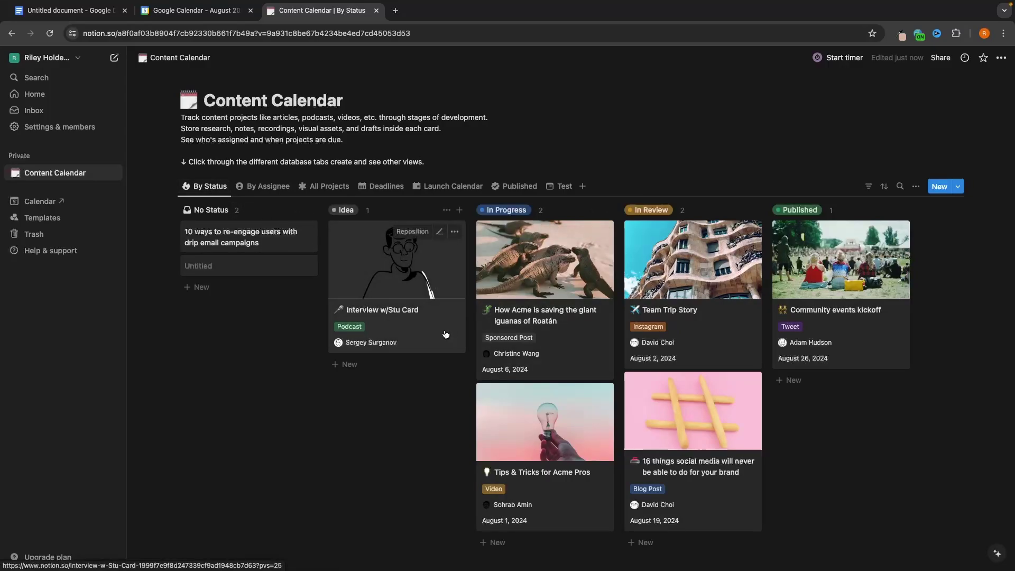
left_click(564, 186)
scroll(607, 277, "down", 10)
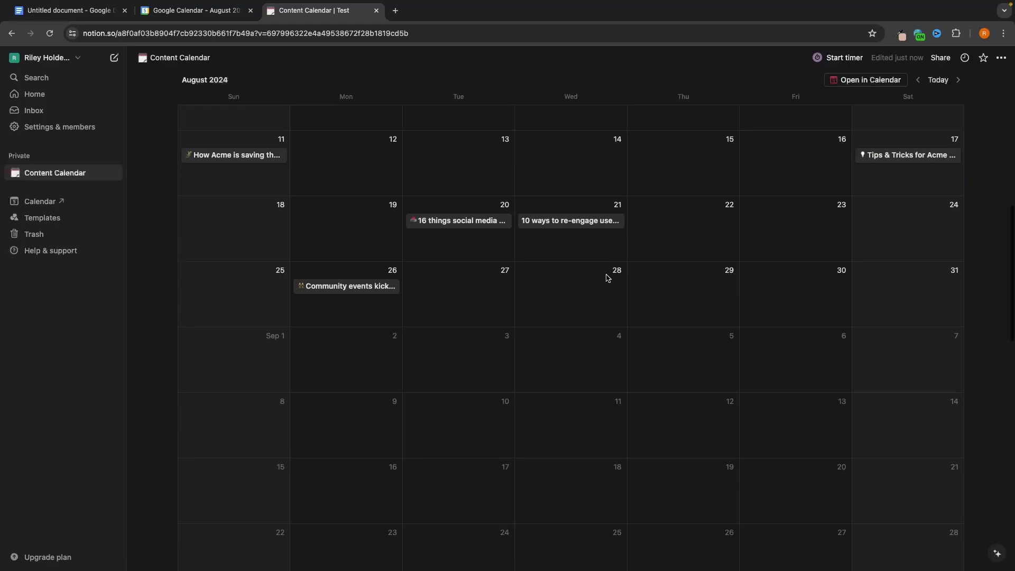
scroll(608, 277, "up", 2)
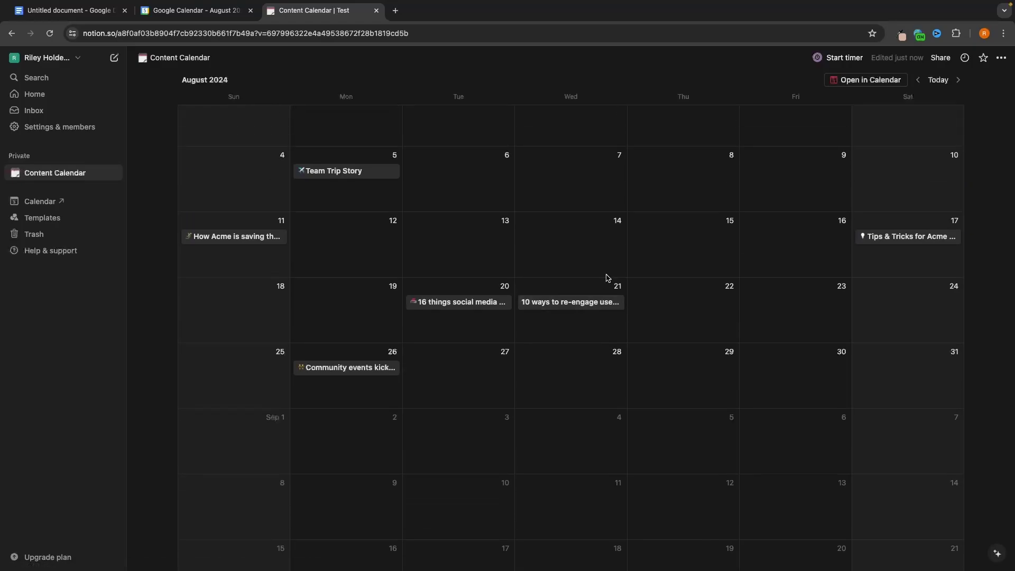
scroll(608, 278, "up", 10)
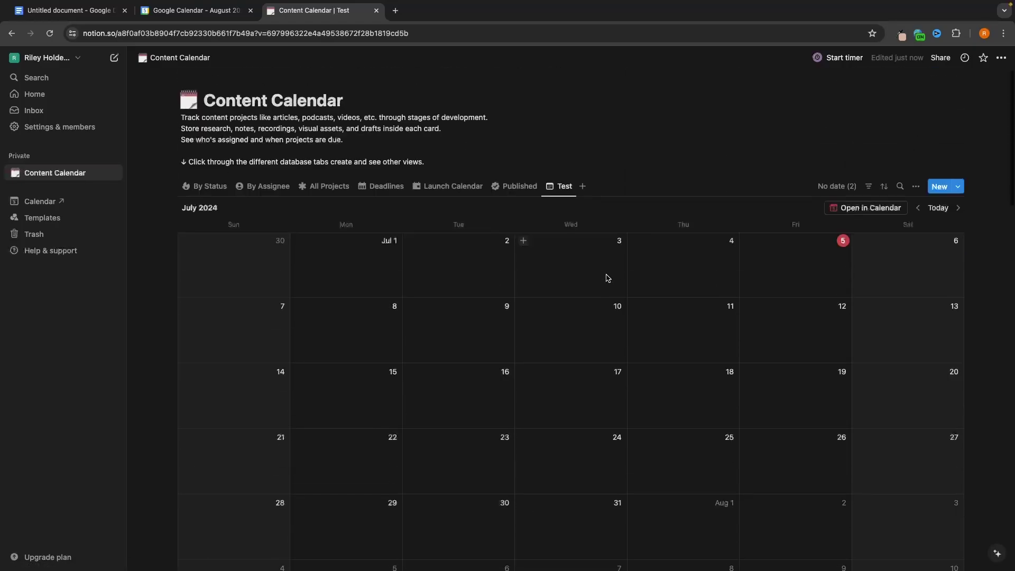
- Browse the By Status, Launch Calendar and By Assignee views, finishing back on By Status
left_click(215, 192)
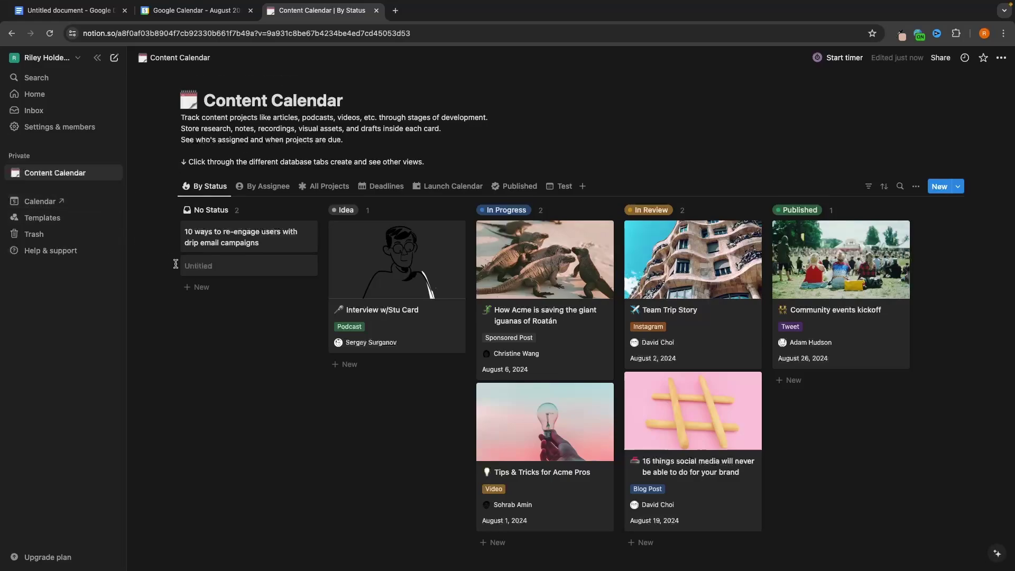
left_click(463, 189)
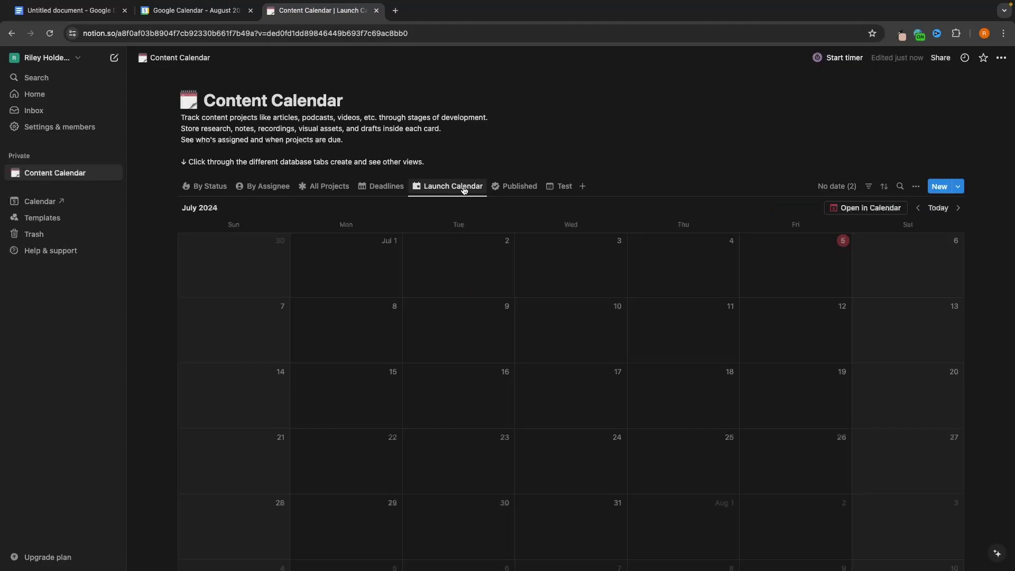
scroll(537, 281, "down", 6)
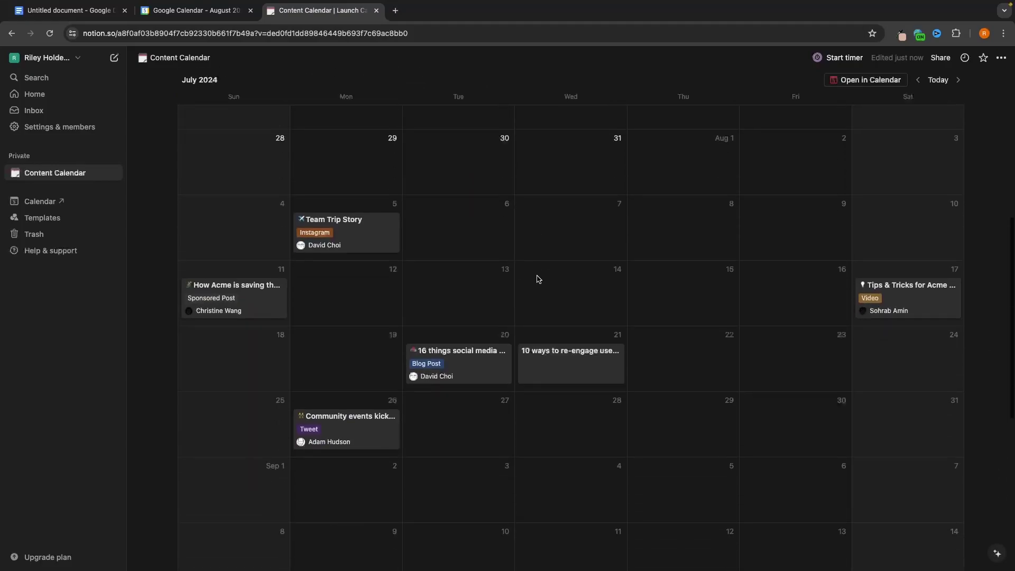
scroll(538, 278, "up", 5)
left_click(262, 186)
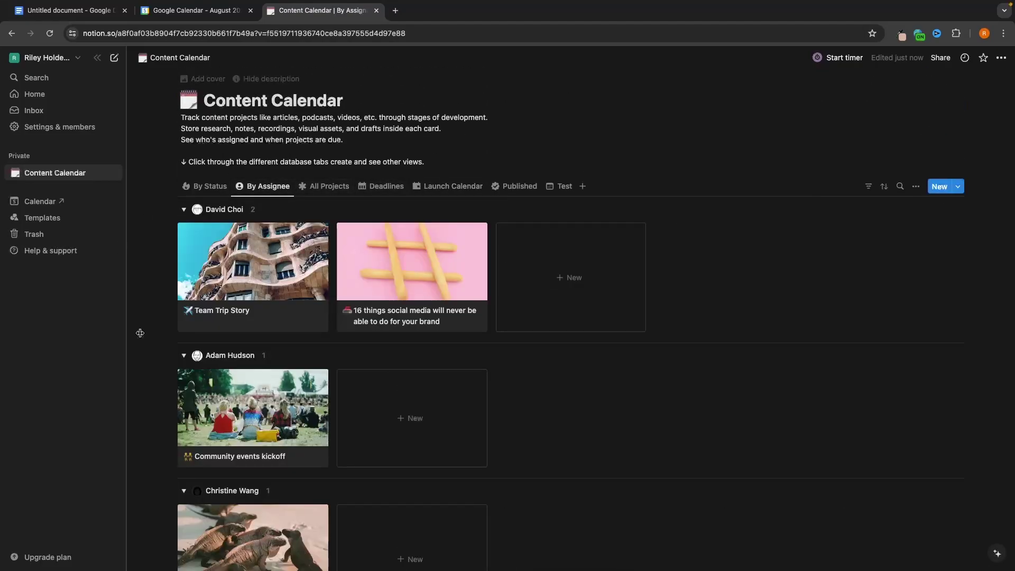
left_click(206, 186)
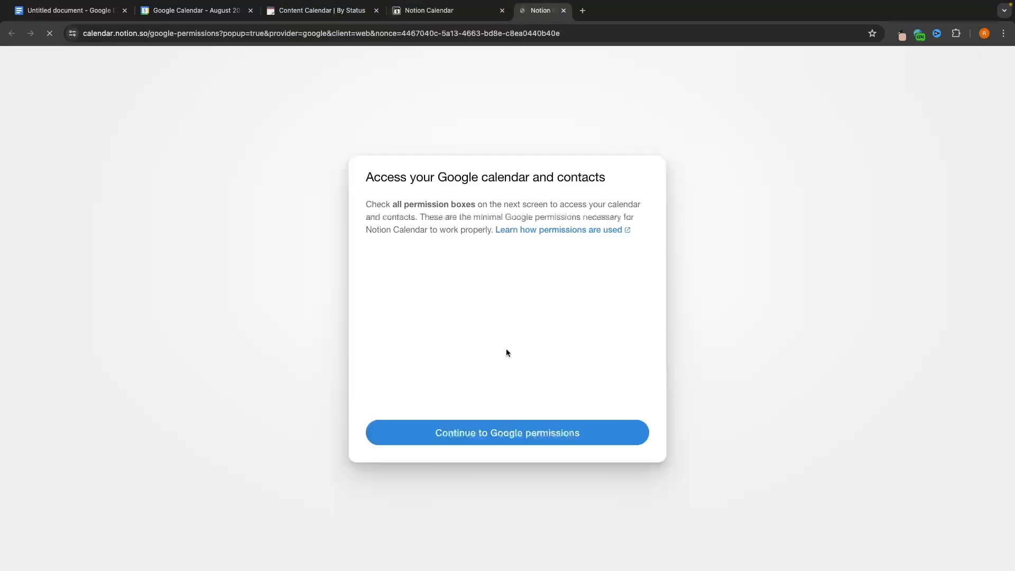
- Grant Notion Calendar Google calendar access, then scroll the June 2024 grid to check synced events
left_click(486, 434)
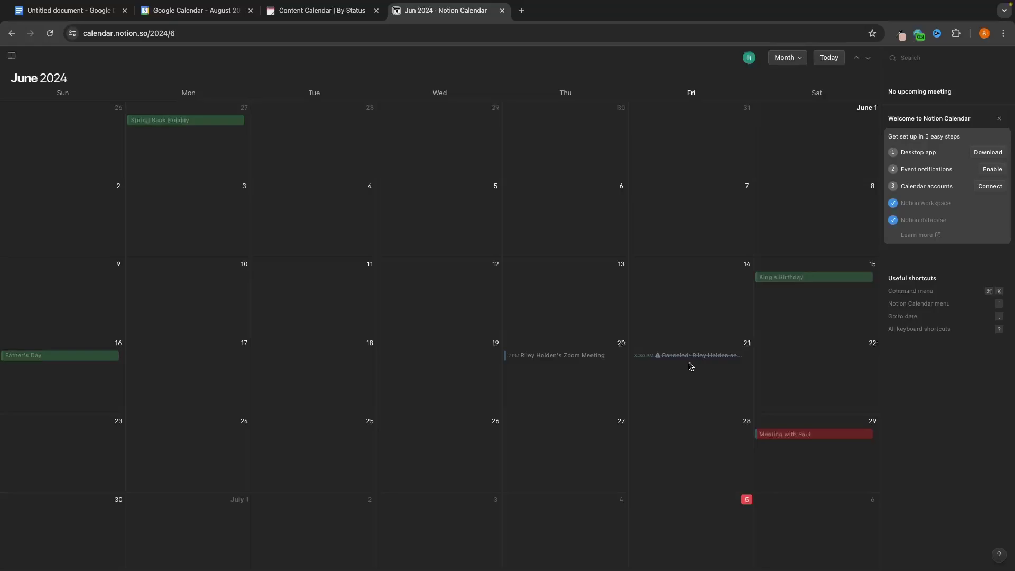
scroll(662, 310, "down", 5)
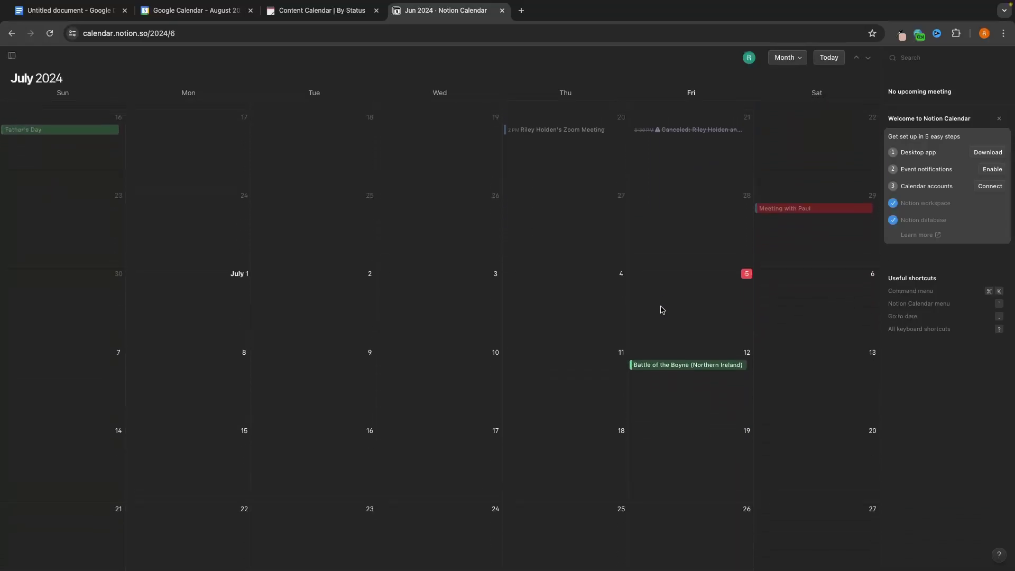
scroll(662, 309, "up", 3)
scroll(662, 310, "down", 1)
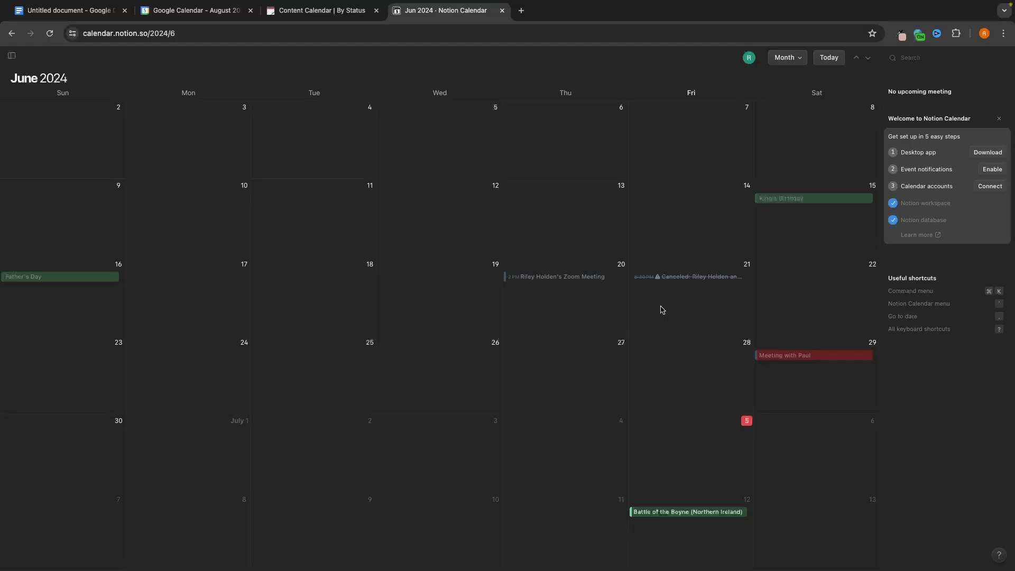
- Compare events between Notion Calendar and Google Calendar, then go back to July 2024 in Google Calendar
scroll(640, 257, "down", 3)
key("ctrl+shift+Page_Up")
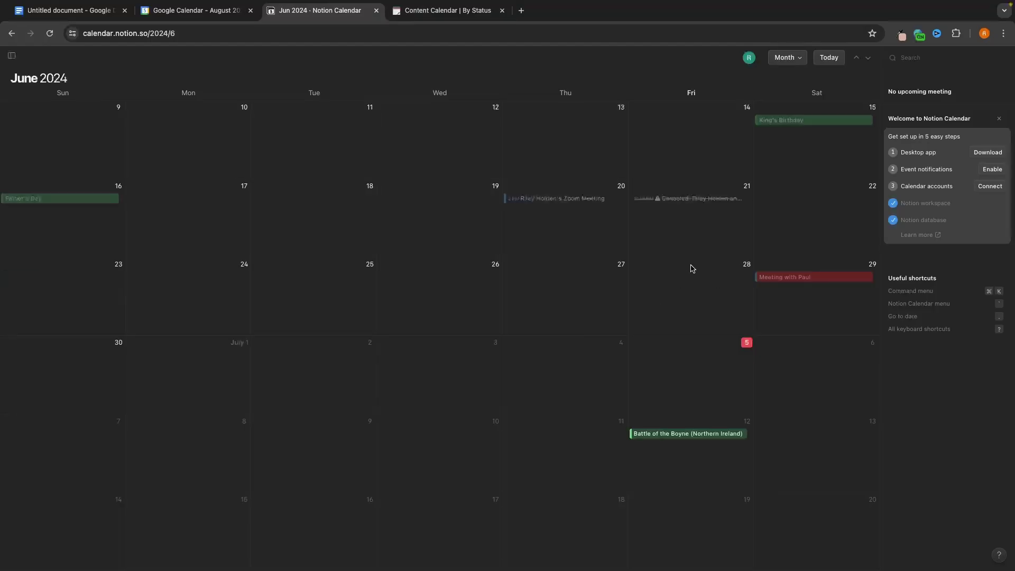
left_click(201, 16)
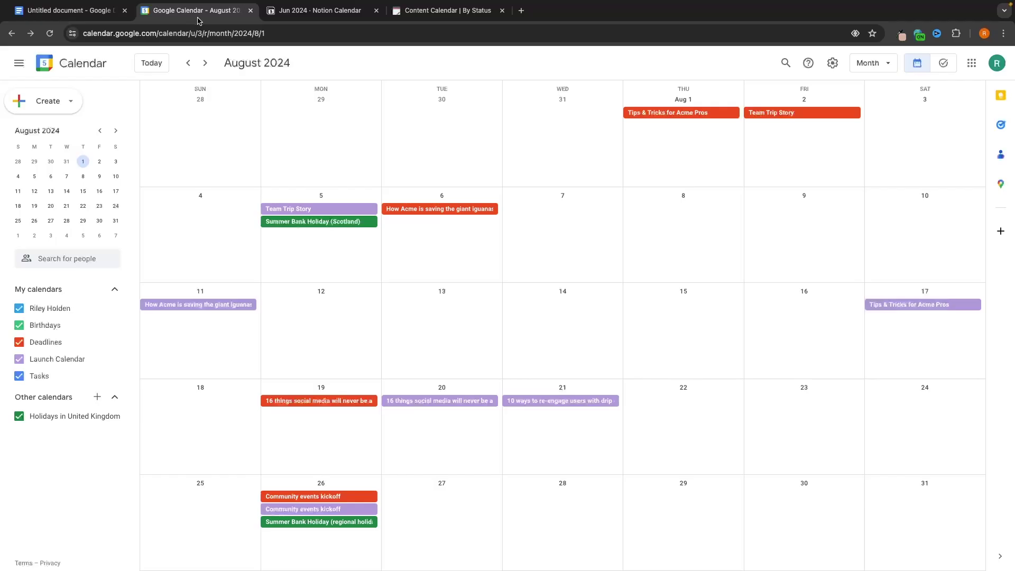
left_click(328, 14)
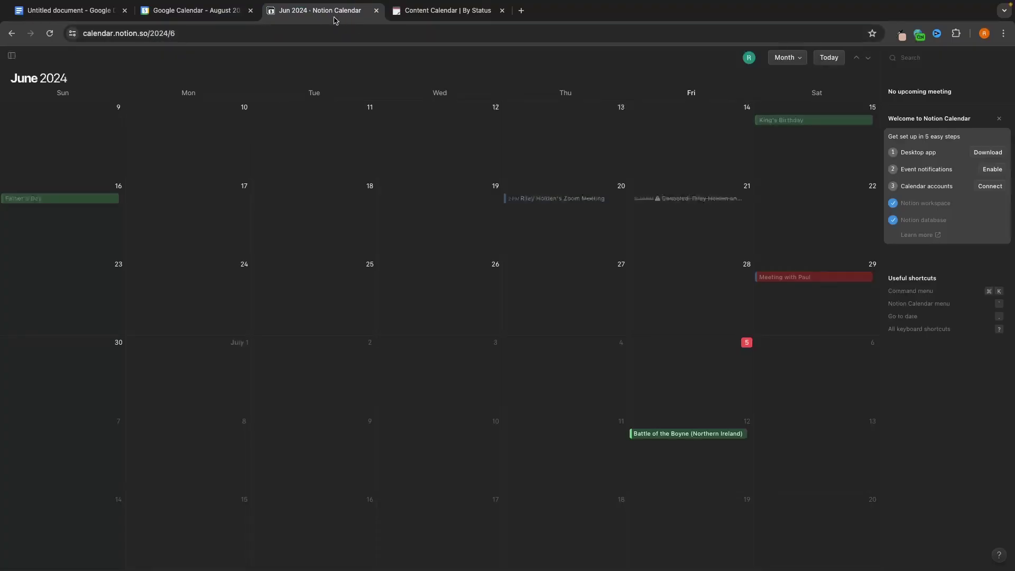
left_click(214, 13)
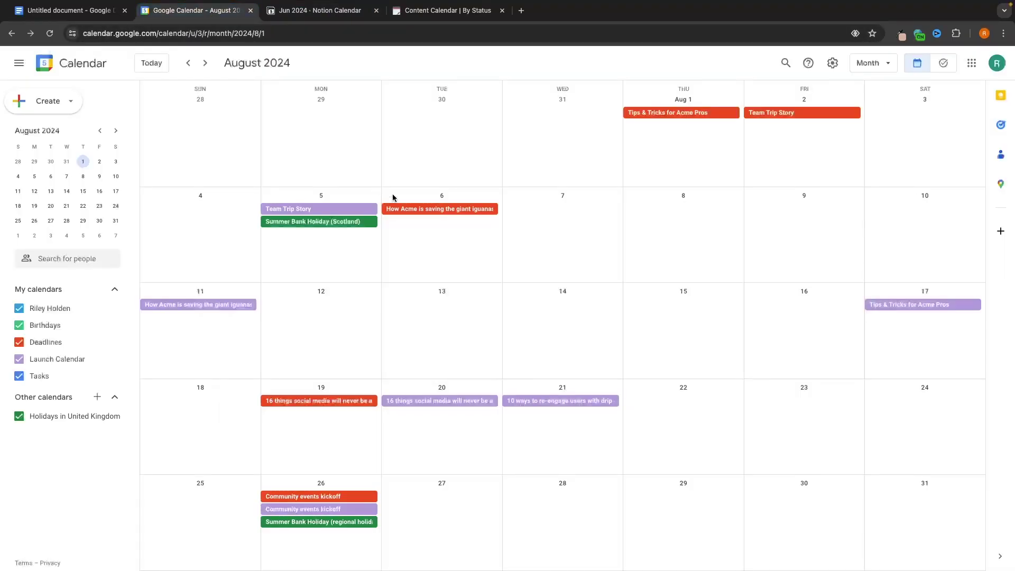
key("k")
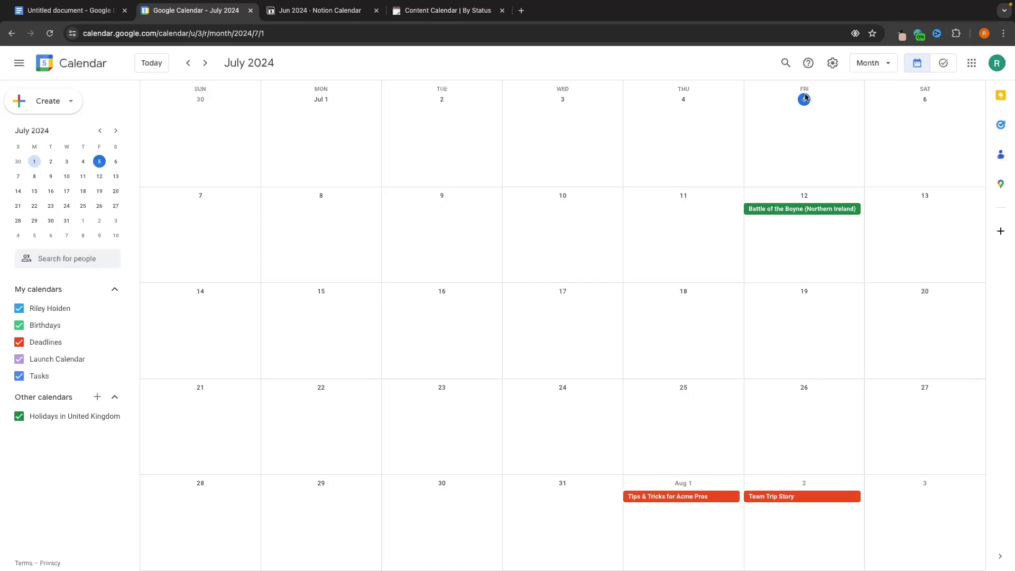
- Create and save an all-day 'Record video' event on Friday July 5
left_click(783, 130)
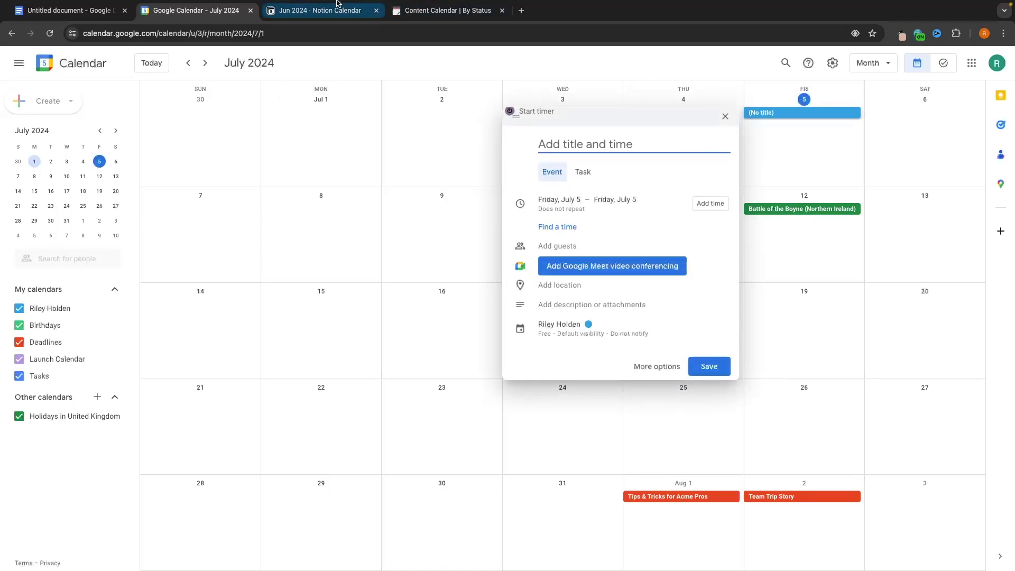
left_click(320, 11)
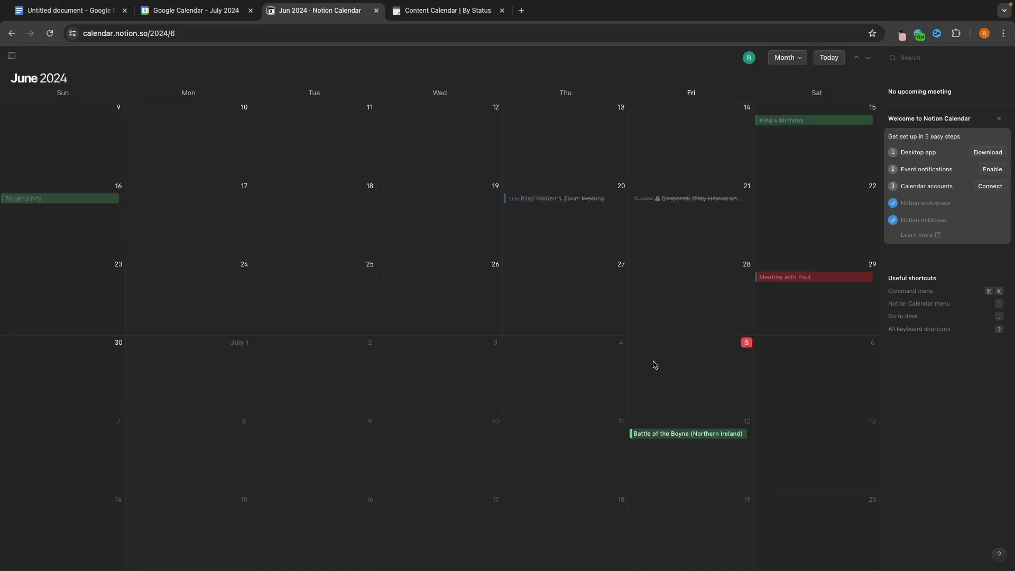
left_click(241, 16)
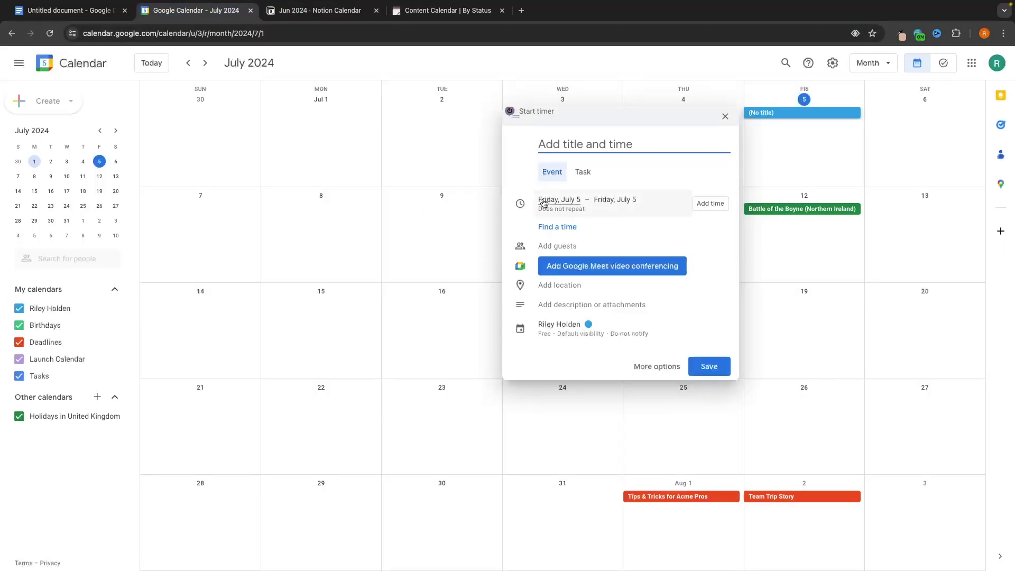
type("Record v")
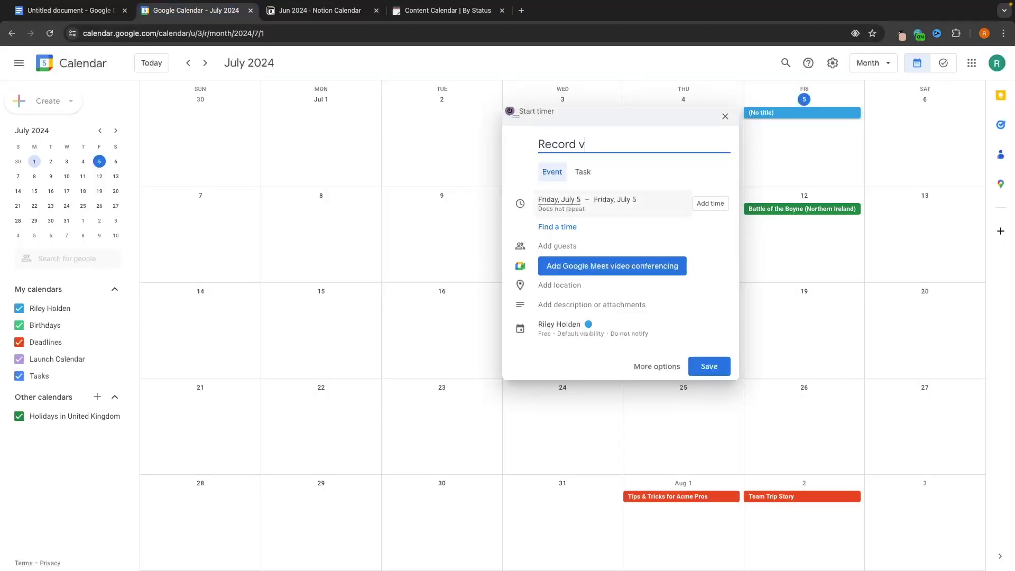
type("ideo")
left_click(715, 362)
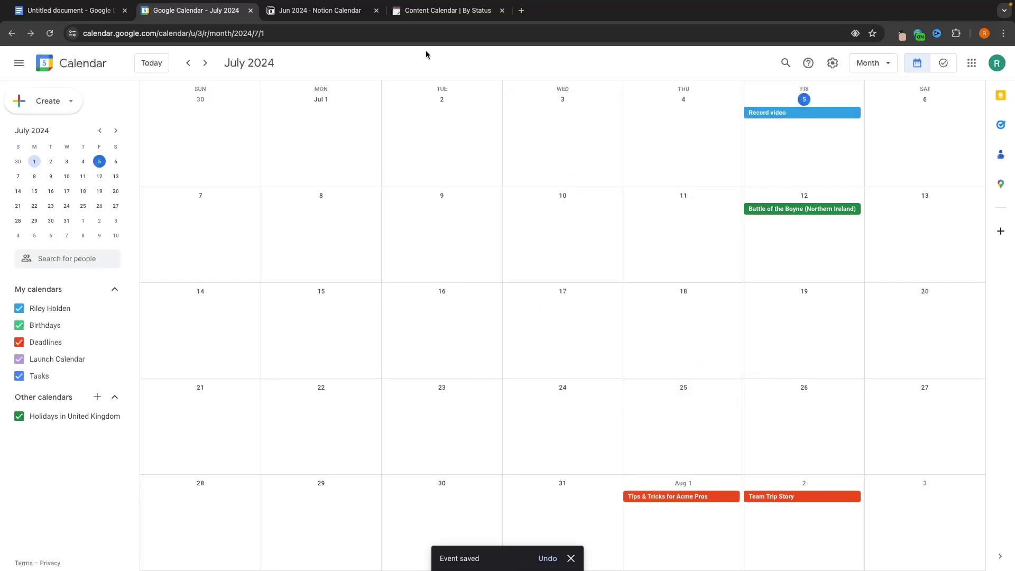
- In Notion Calendar, add an all-day 'Walk dog' event on July 6 and verify it in Google Calendar
left_click(339, 13)
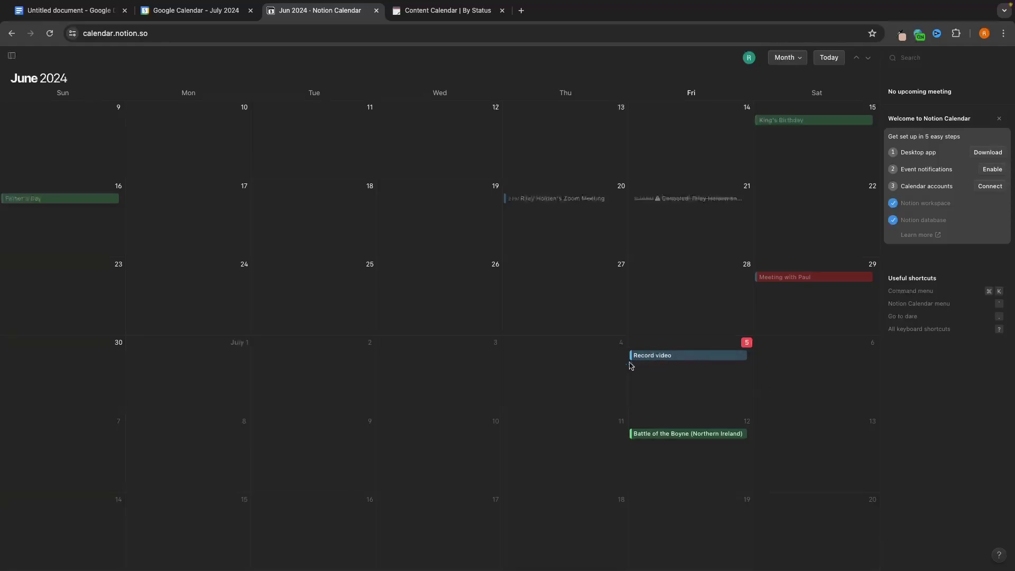
left_click(811, 365)
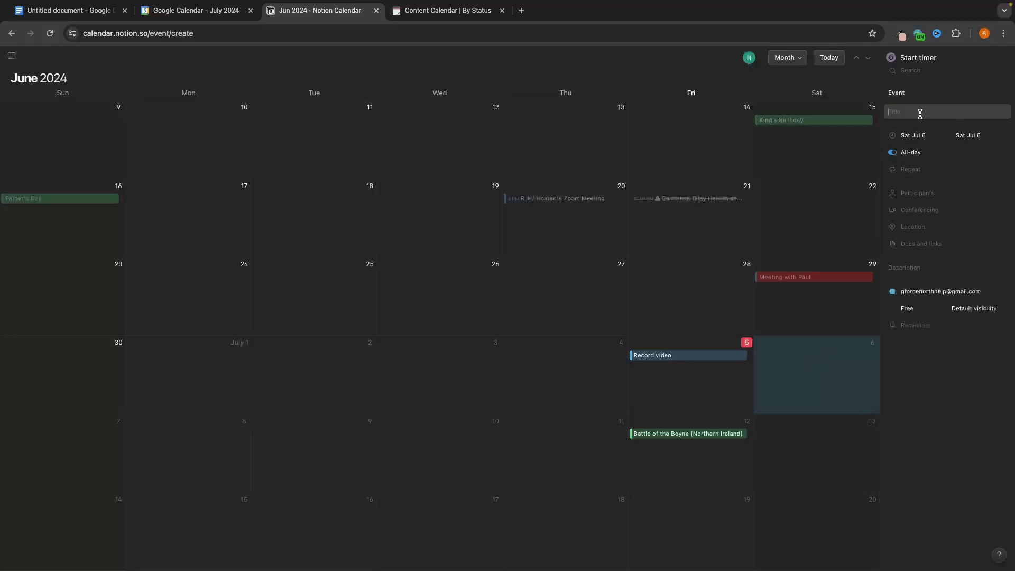
type("Walk dog")
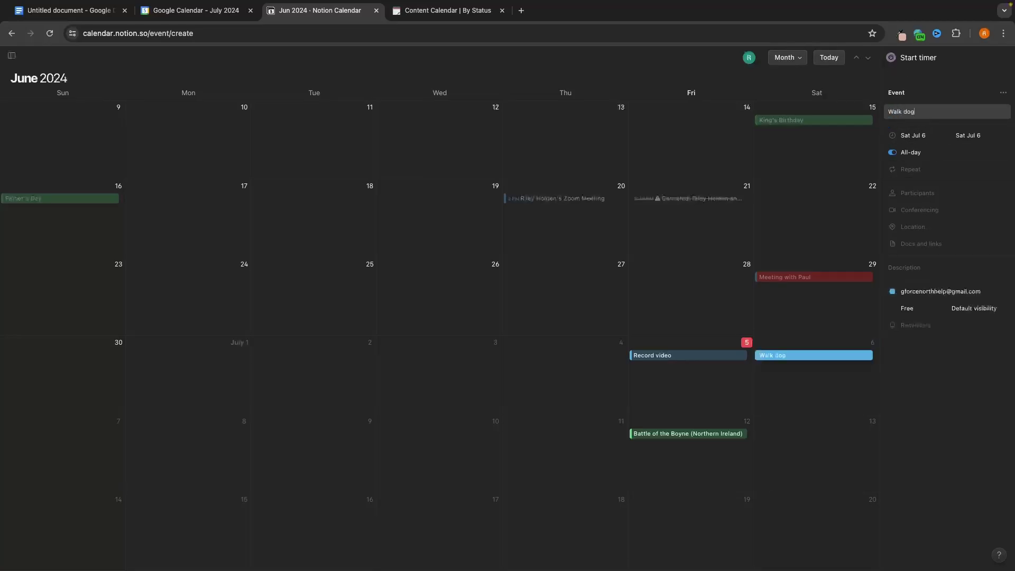
left_click(949, 386)
left_click(212, 10)
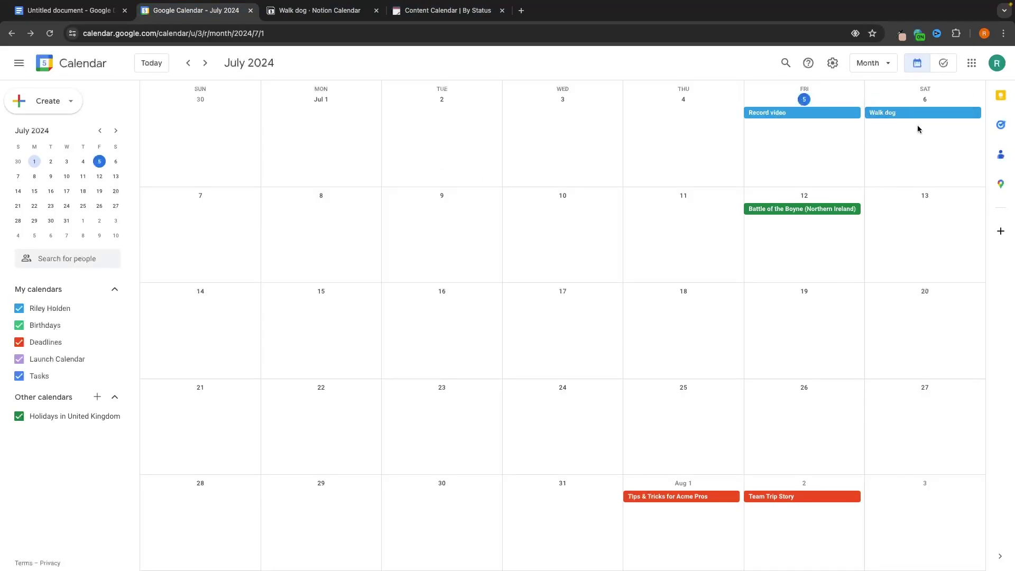
- Compare Notion Calendar's July 2024 month with Google Calendar, ending back in Notion Calendar
left_click(325, 16)
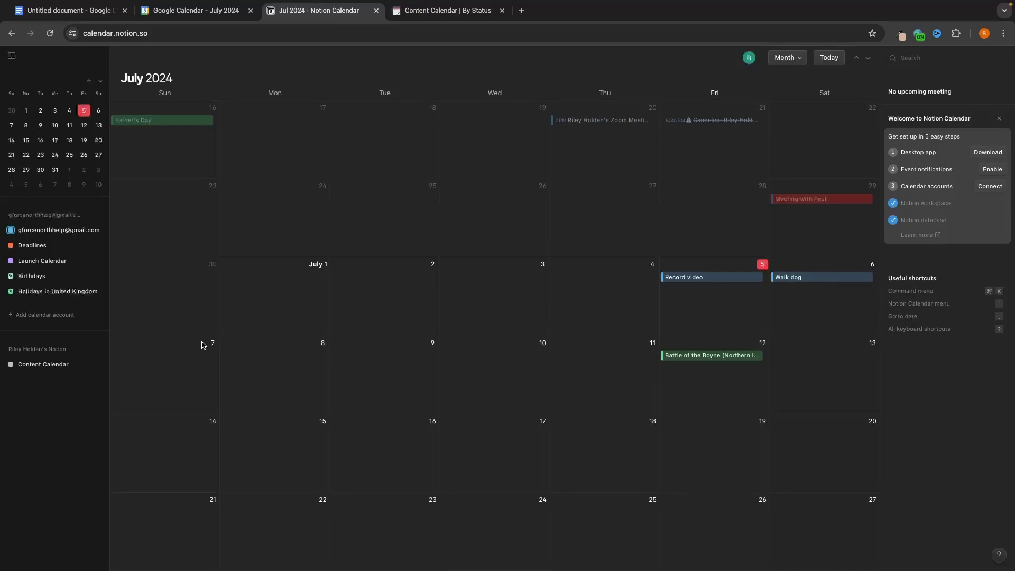
left_click(205, 15)
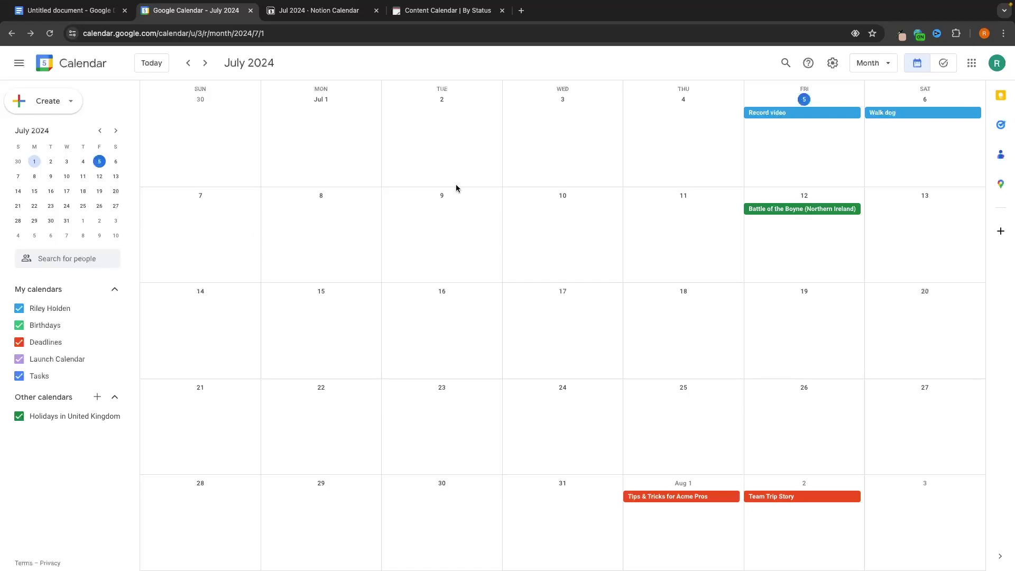
left_click(318, 11)
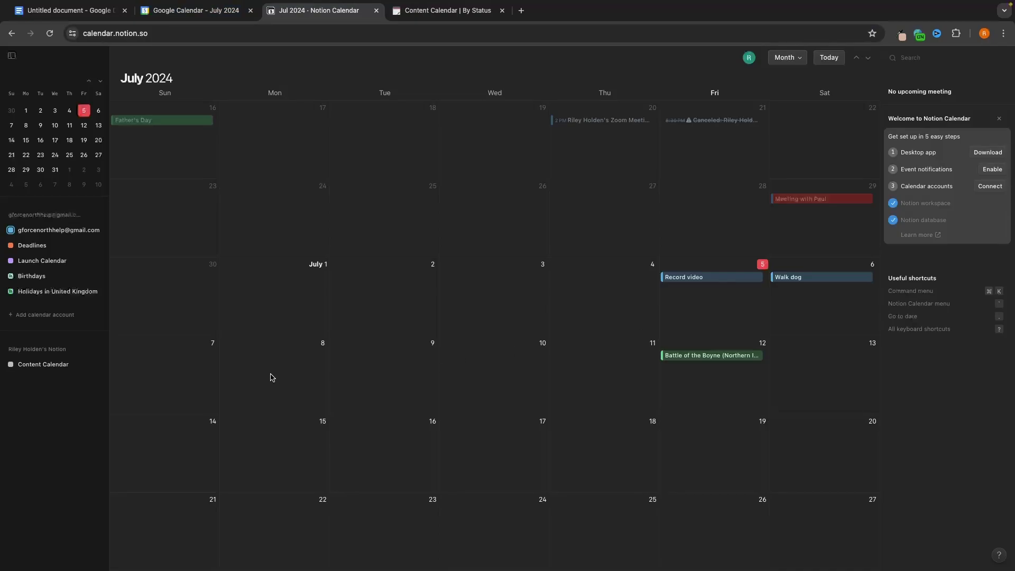
- Create an all-day 'Meeting with John' event on Sunday July 7 in Notion Calendar
left_click(199, 362)
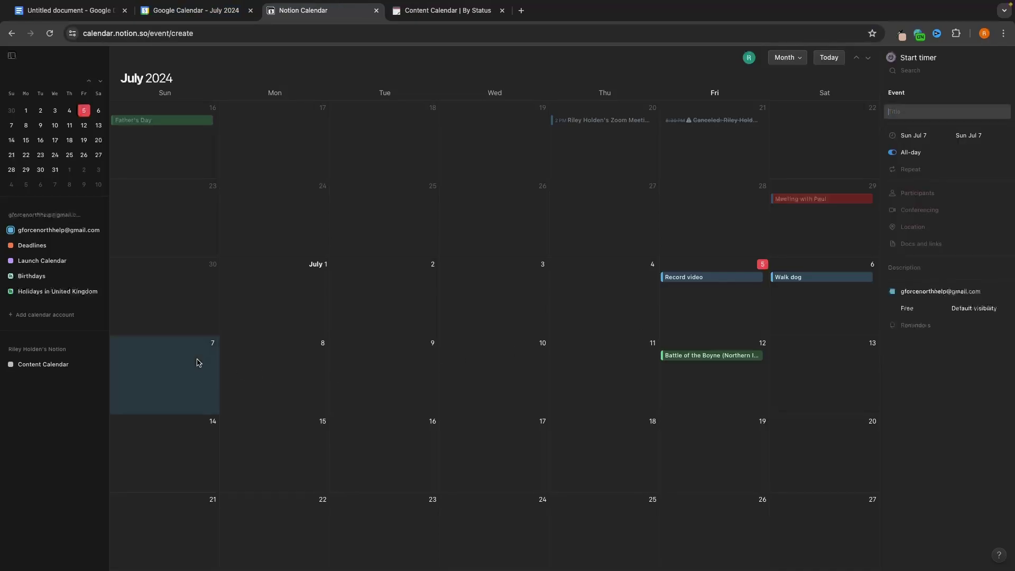
left_click(197, 361)
left_click(196, 359)
type("Meeting with")
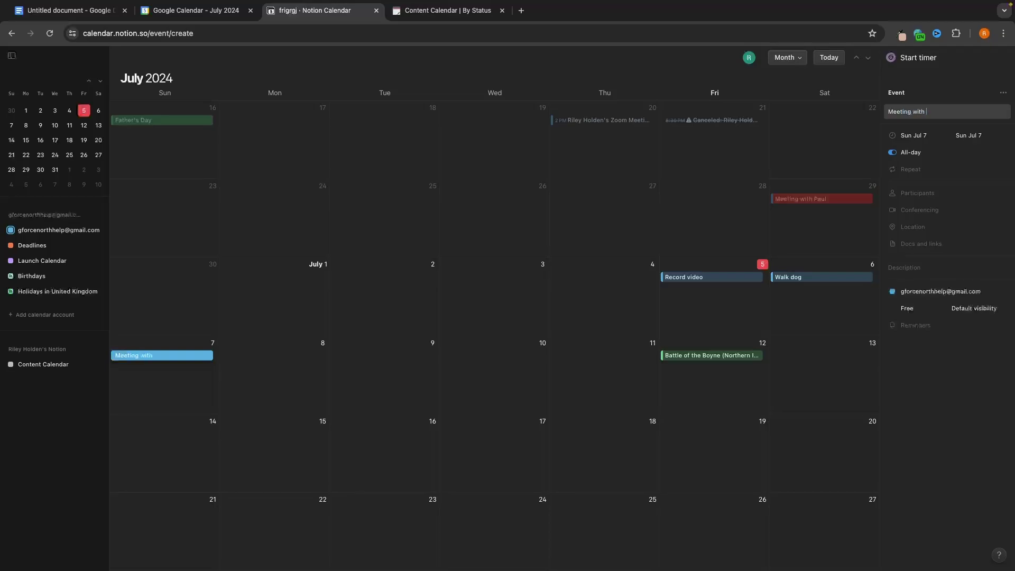
type(" John")
key("Return")
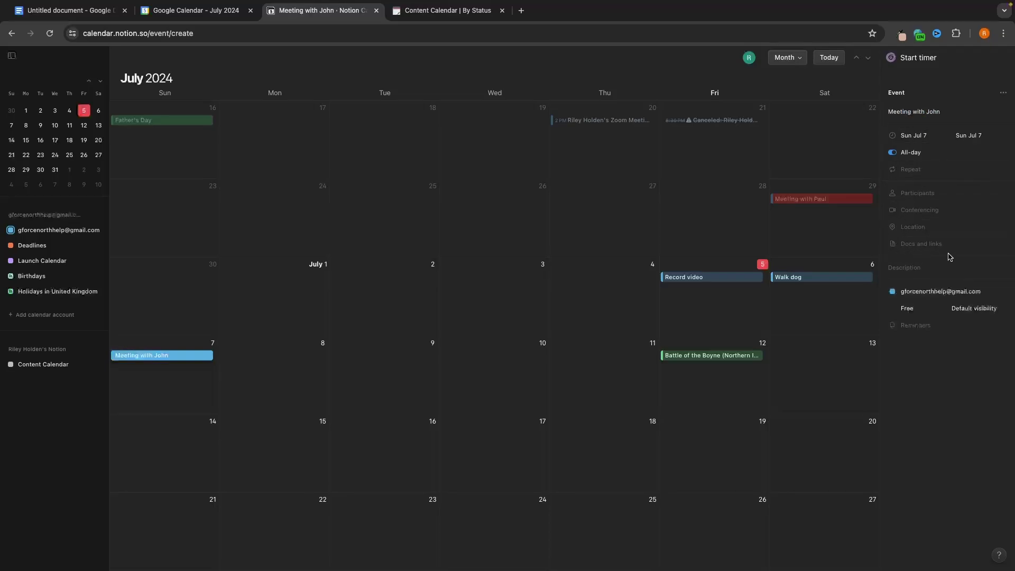
left_click(235, 14)
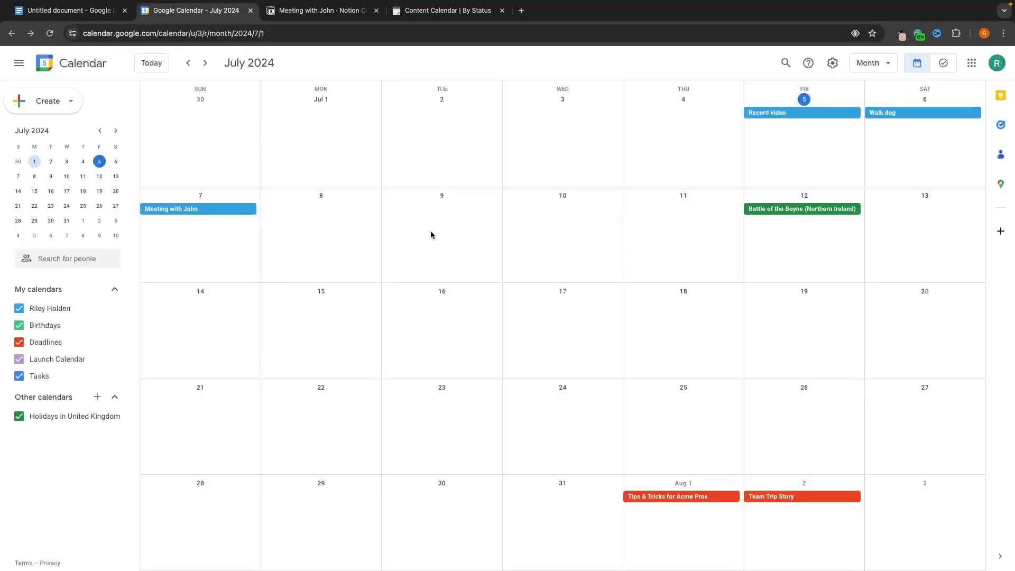
- Add the suggested contact as a participant, open conferencing options, then compare in Google Calendar
left_click(320, 11)
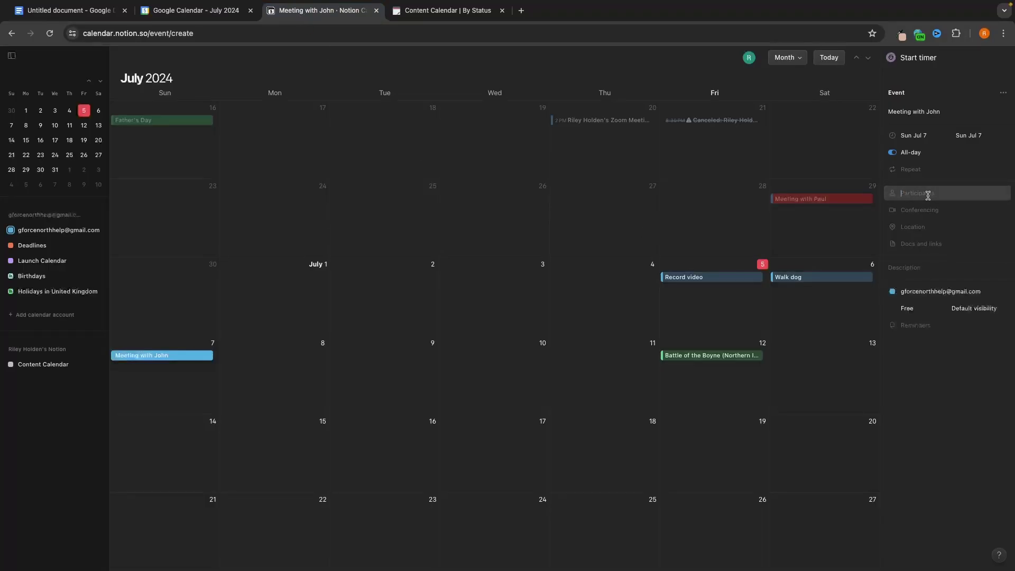
type("dat")
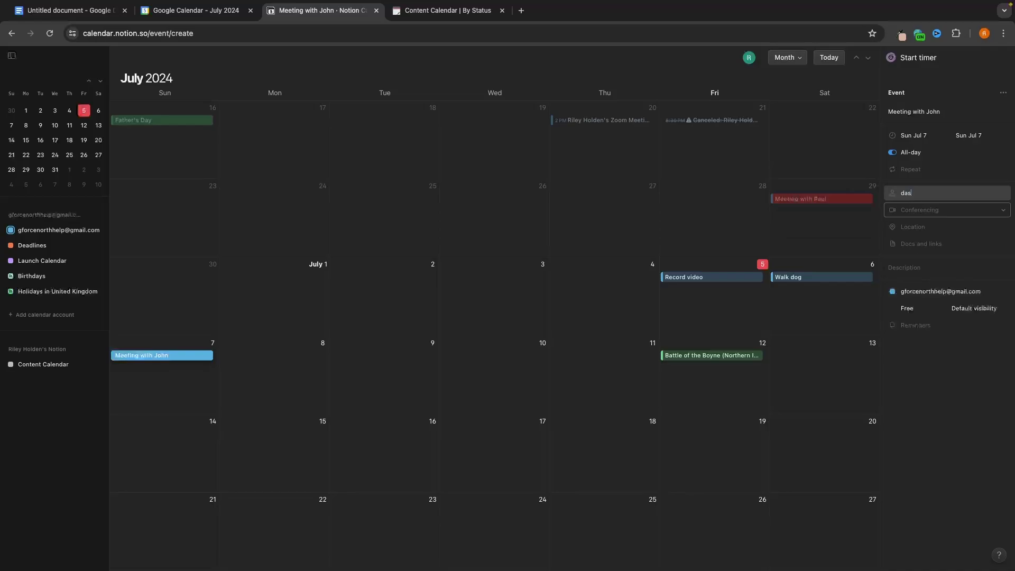
left_click(856, 199)
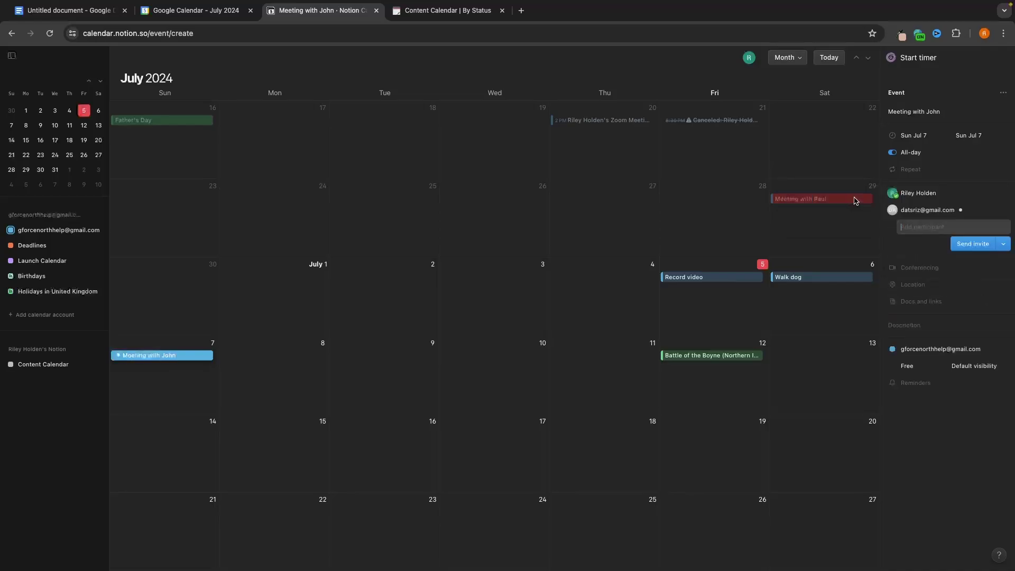
left_click(911, 267)
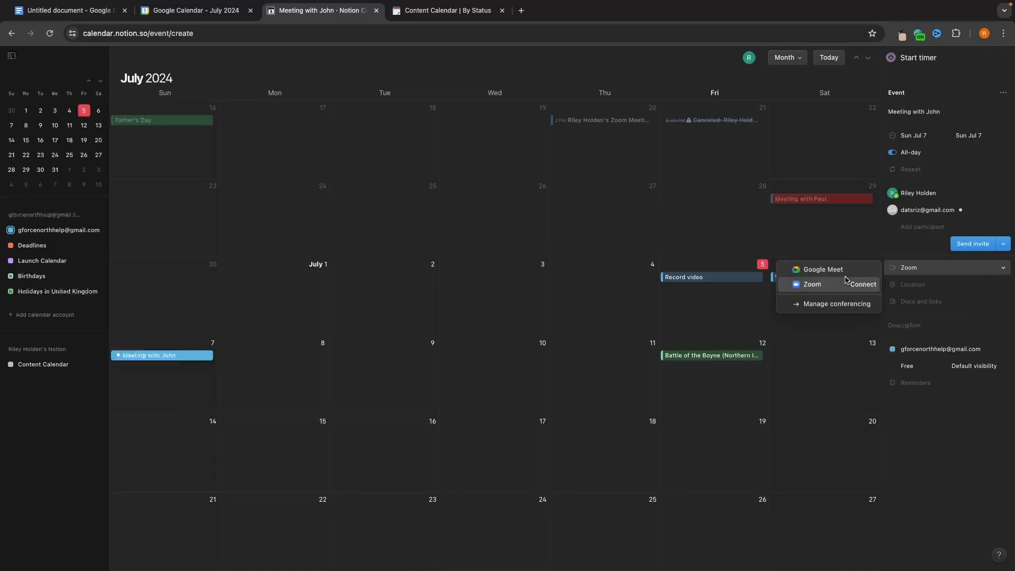
left_click(210, 10)
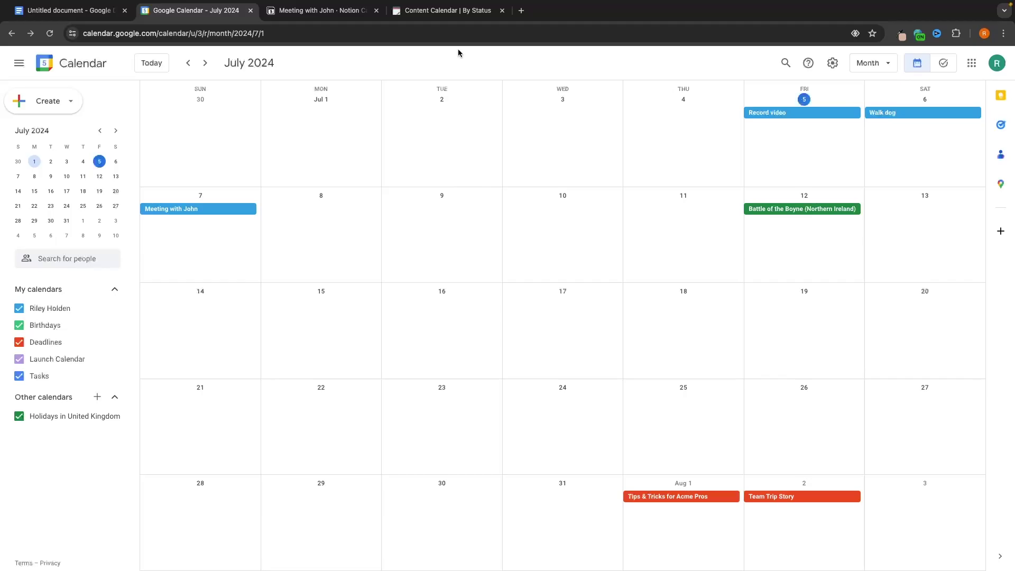
- Open the Content Calendar page in Notion and scroll through its Launch Calendar view
left_click(454, 11)
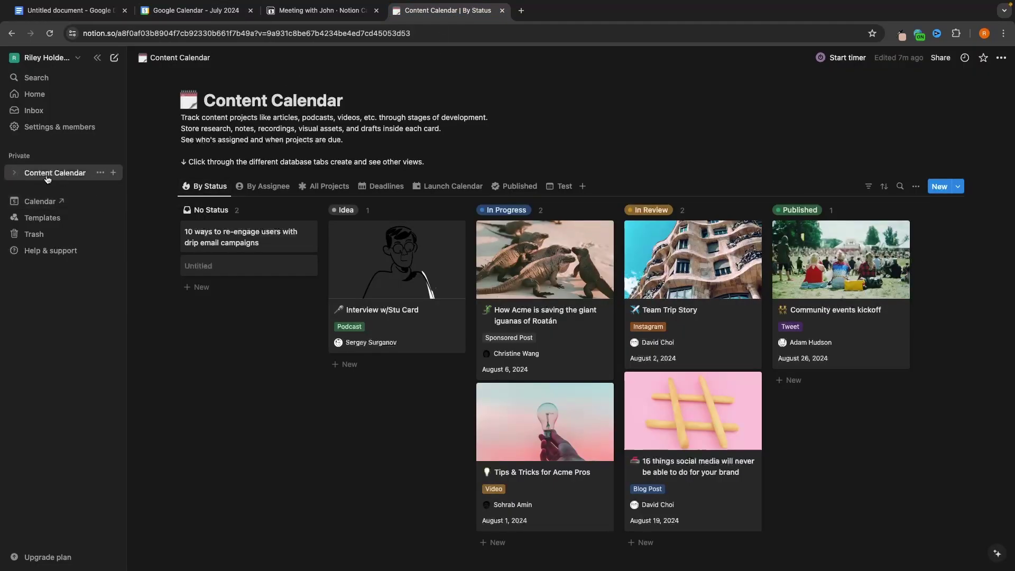
left_click(453, 186)
scroll(581, 243, "down", 5)
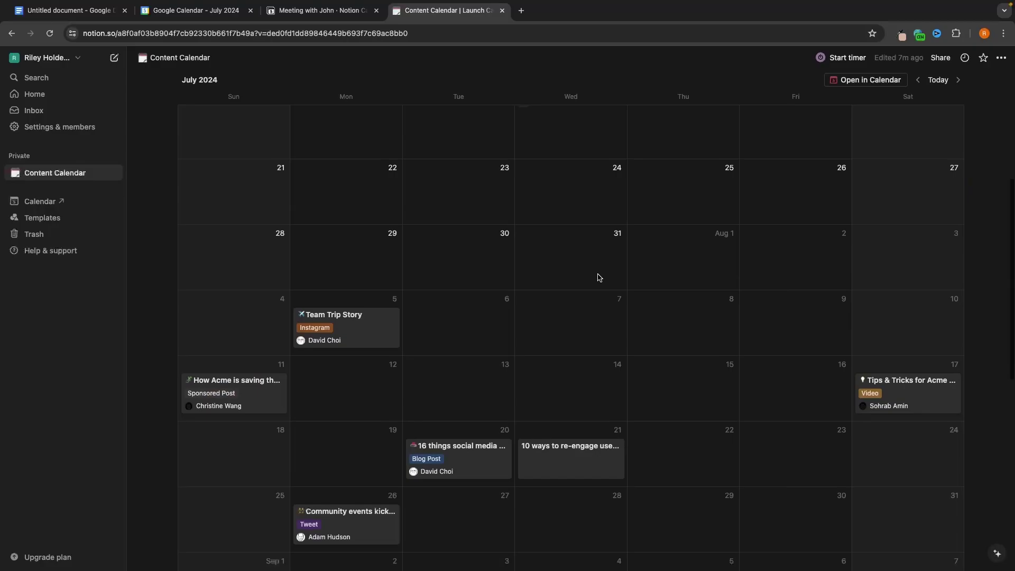
scroll(599, 277, "down", 3)
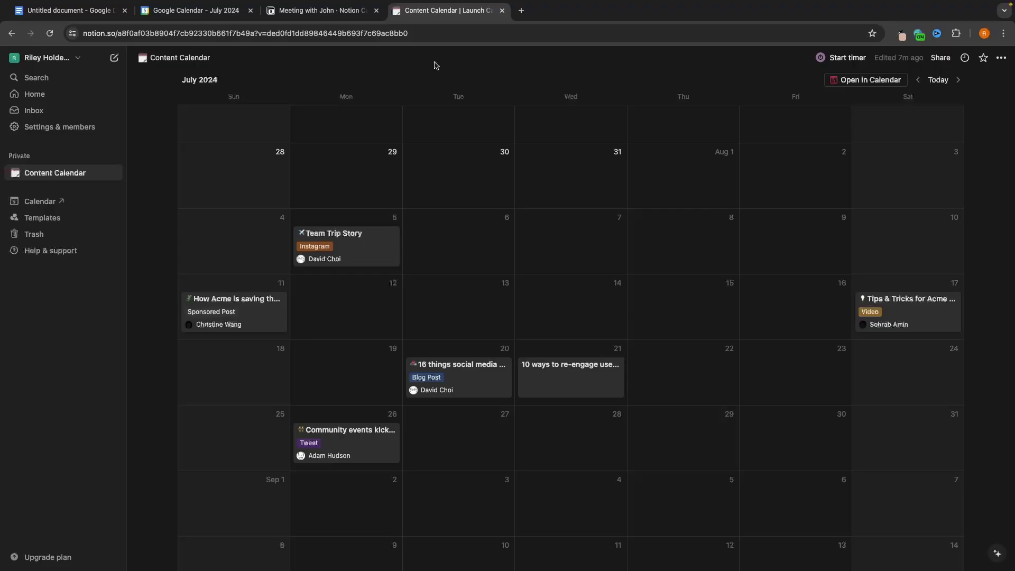
- Back in Notion Calendar, discard the unsaved Meeting with John draft
left_click(346, 14)
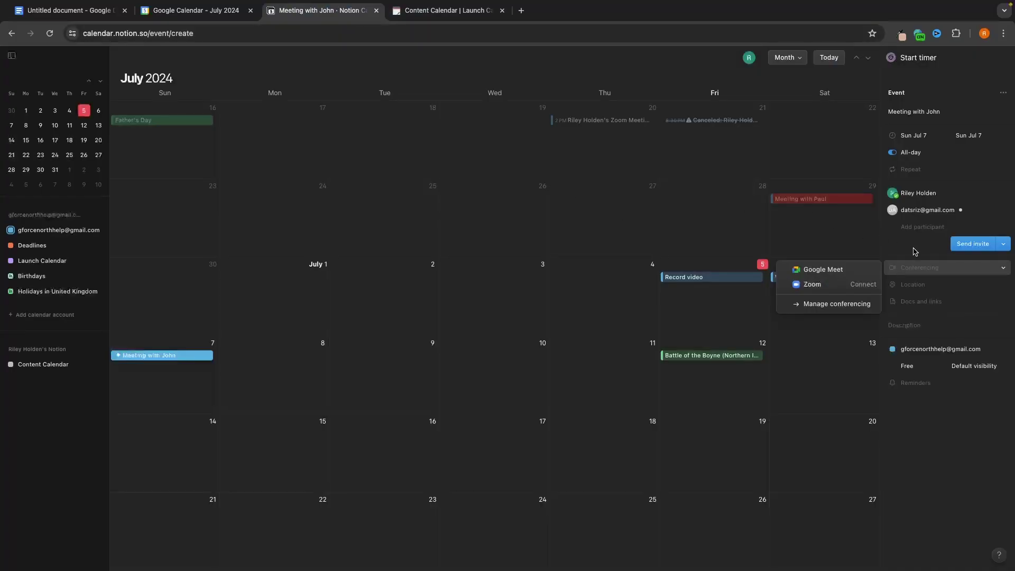
left_click(917, 247)
left_click(923, 273)
key("Escape")
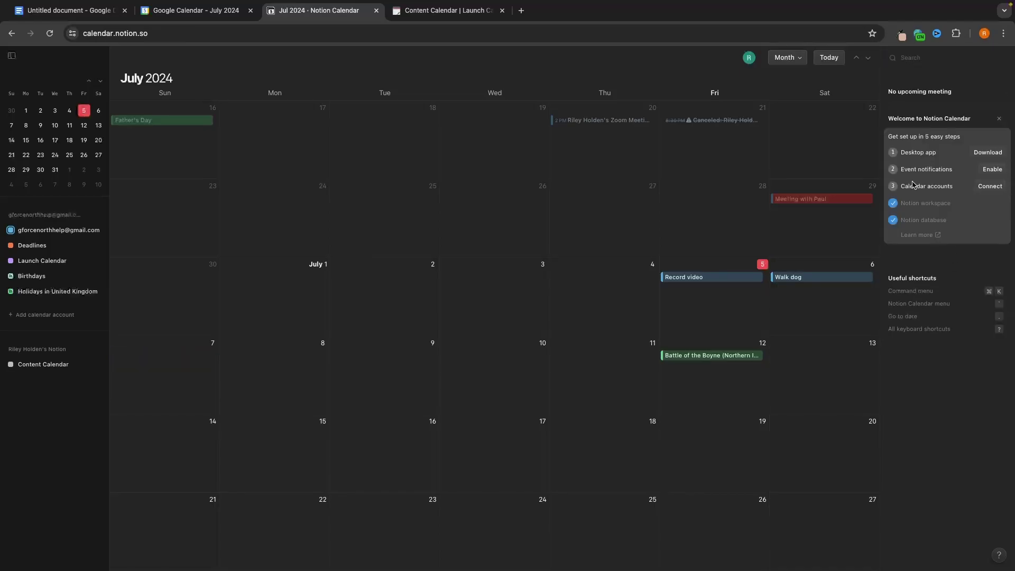
- Compare Google Calendar's July month with Notion Calendar's August 2024 month
left_click(171, 12)
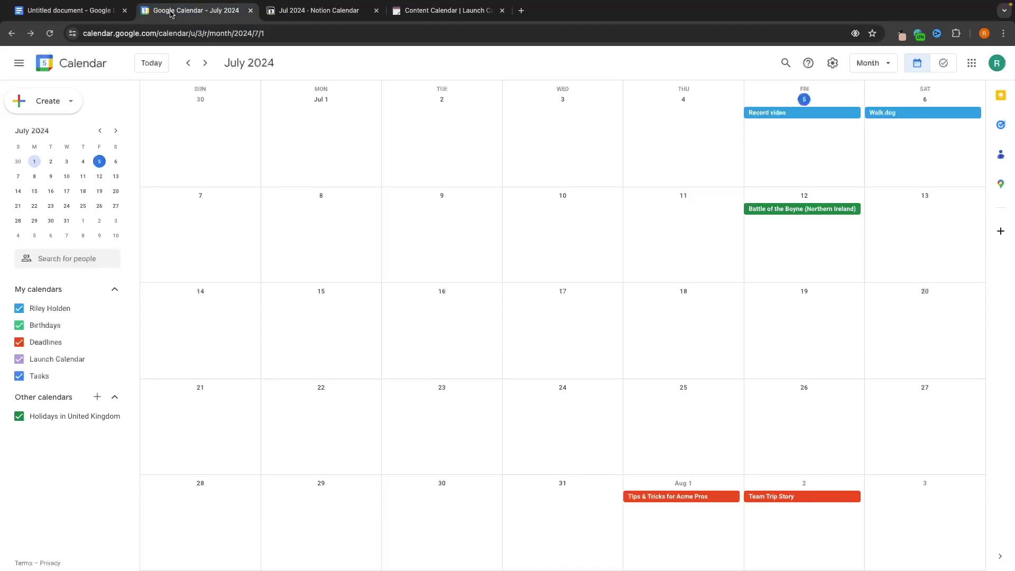
left_click(350, 17)
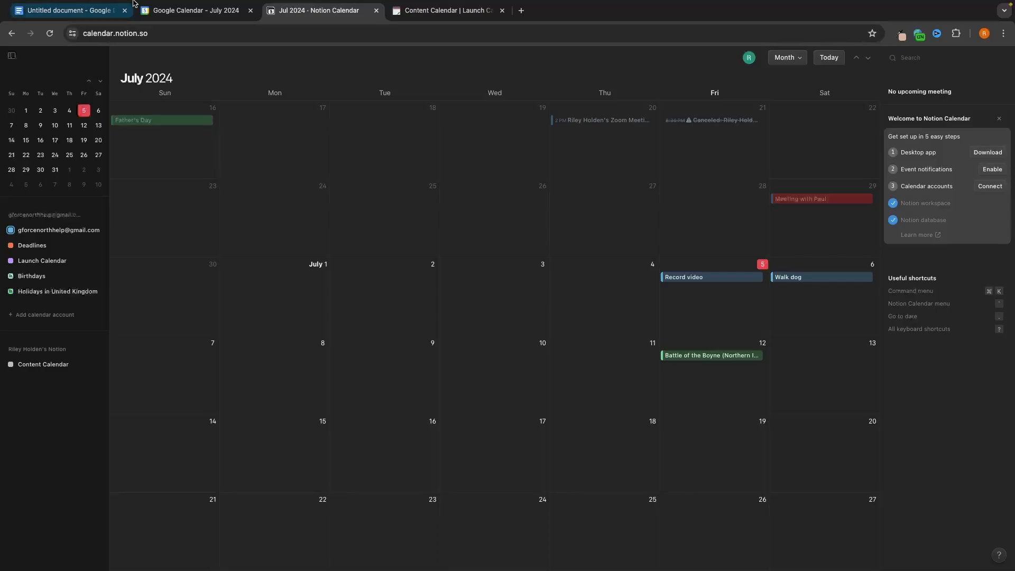
left_click(195, 11)
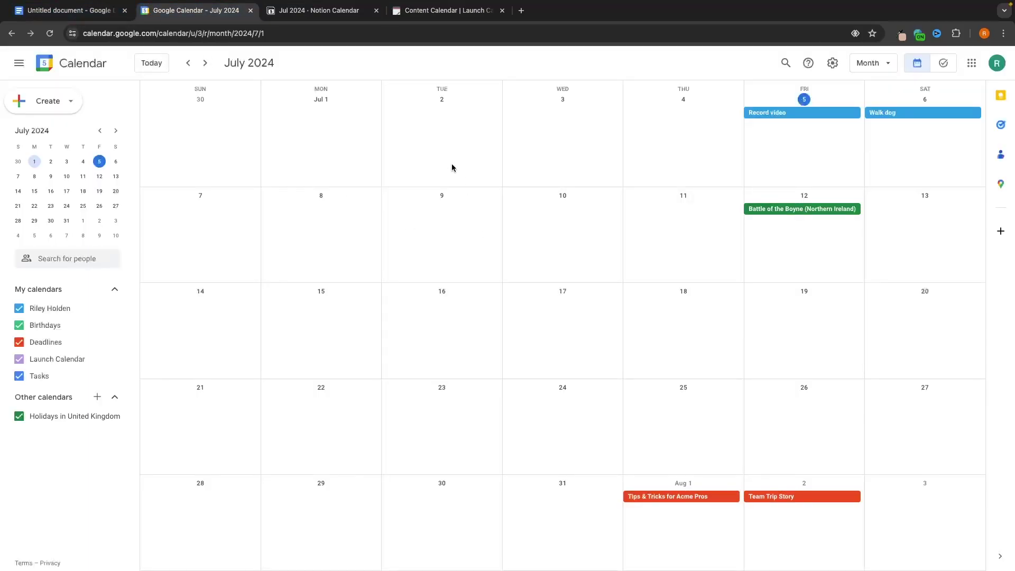
key("ctrl+Tab")
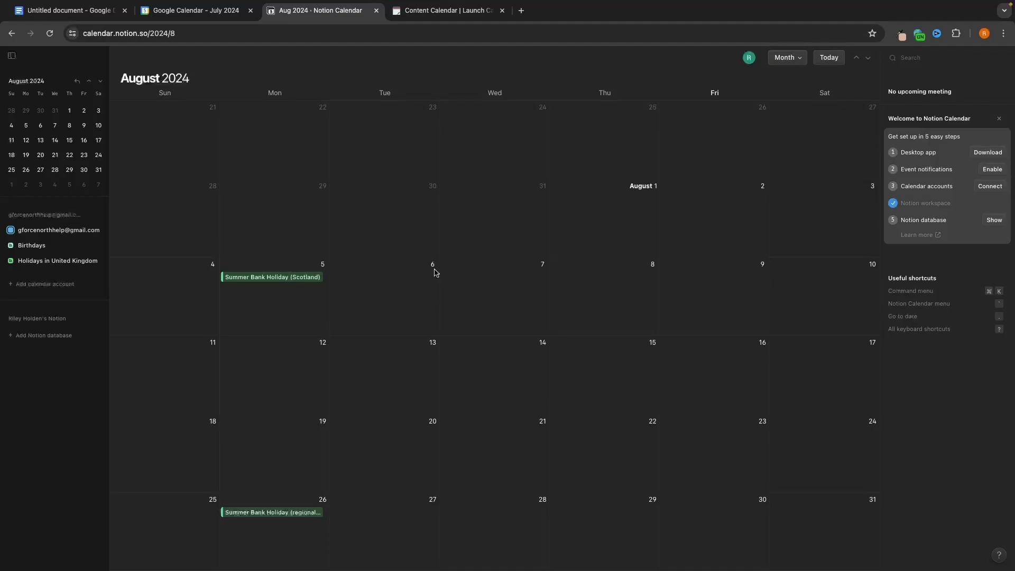
- Check the Content Calendar By Status board in Notion, then return to Notion Calendar's August month
left_click(194, 12)
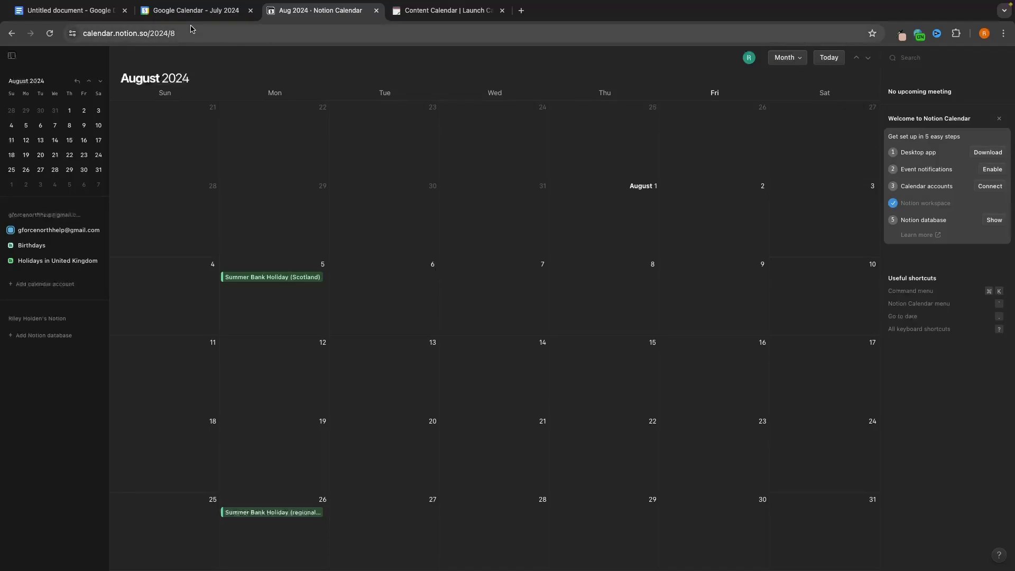
left_click(317, 10)
left_click(450, 11)
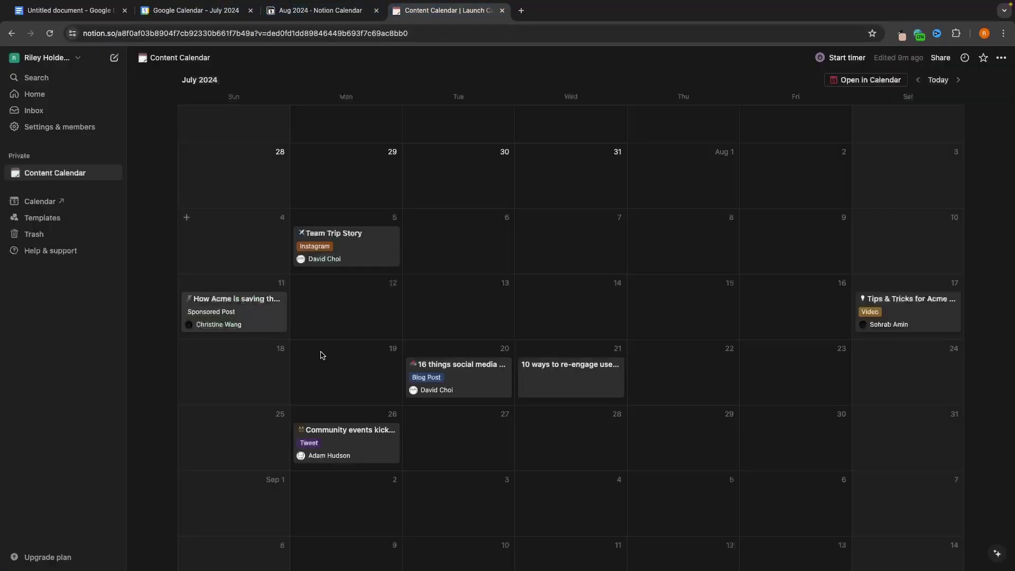
left_click(58, 174)
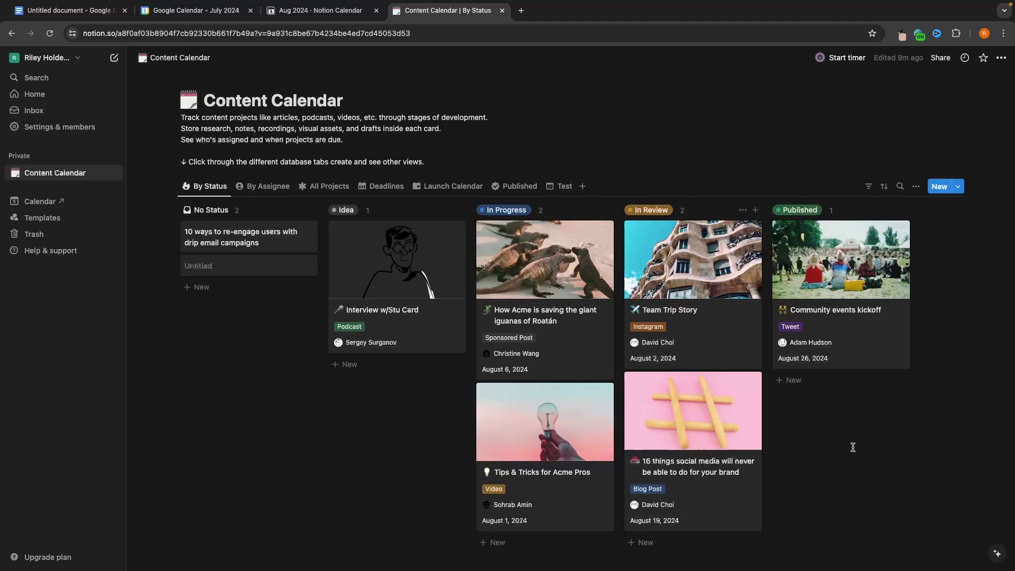
left_click(233, 14)
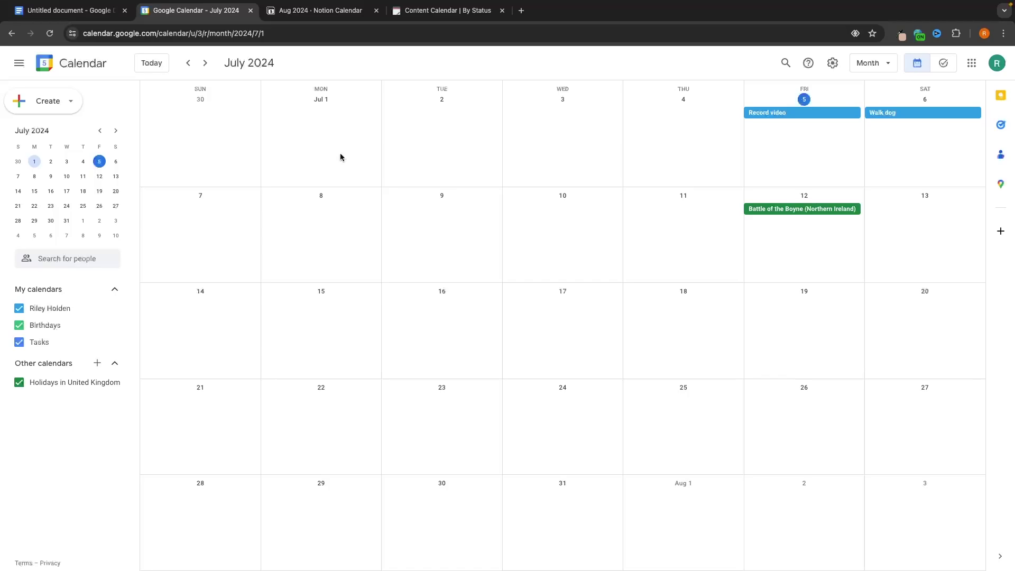
left_click(333, 12)
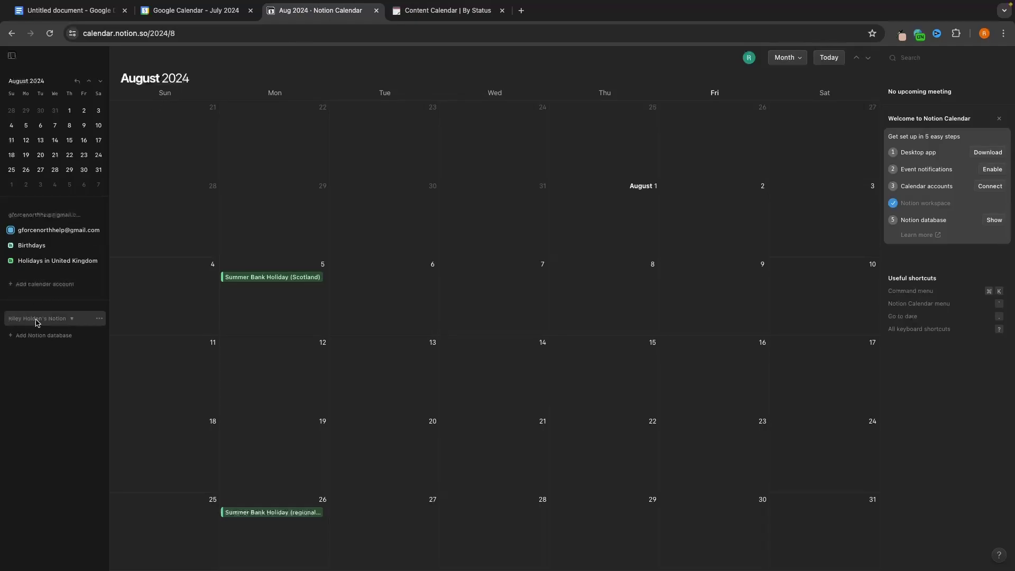
- Connect the Content Calendar database's Launch Calendar view to Notion Calendar
left_click(63, 342)
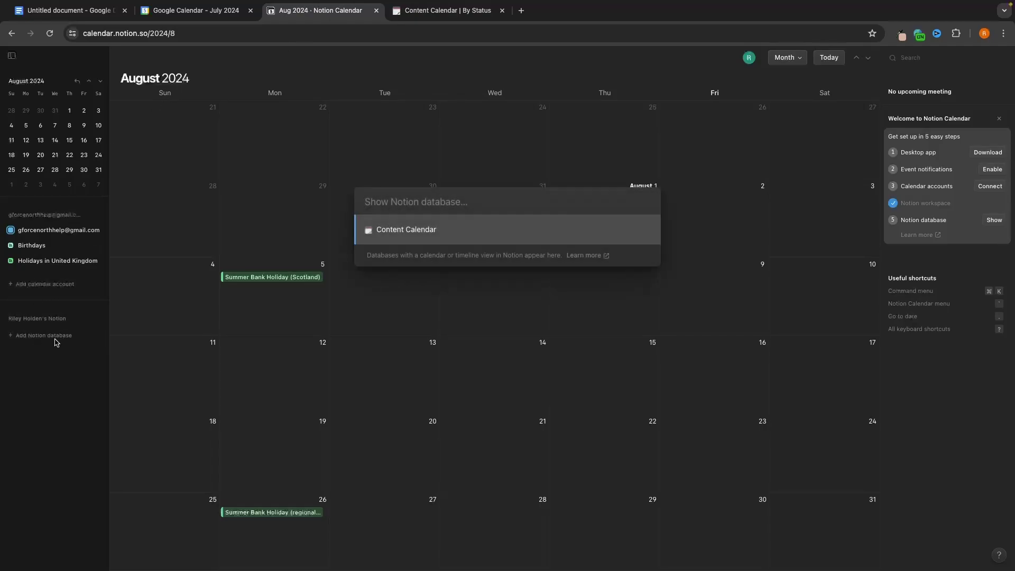
left_click(448, 11)
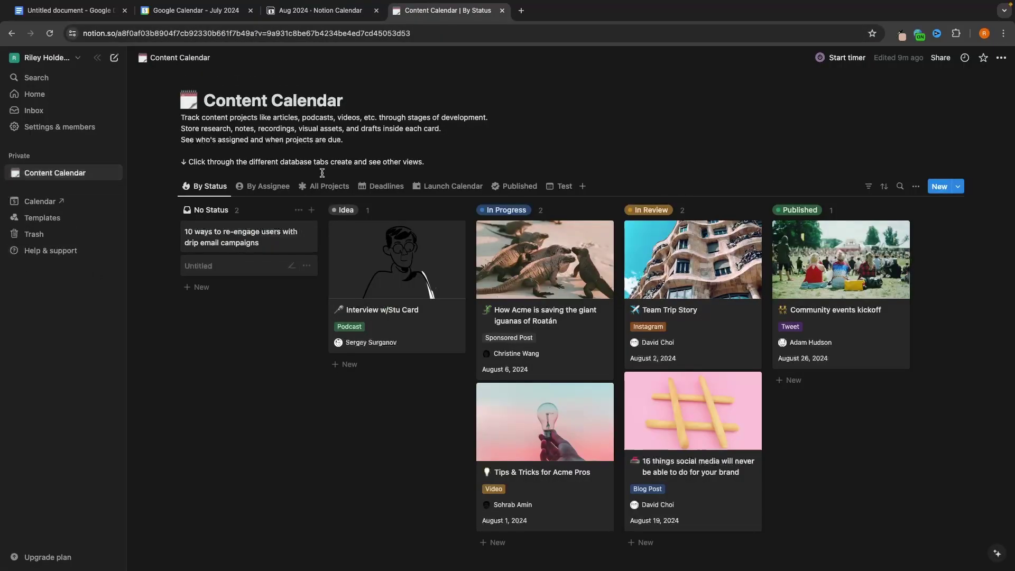
left_click(320, 11)
left_click(444, 233)
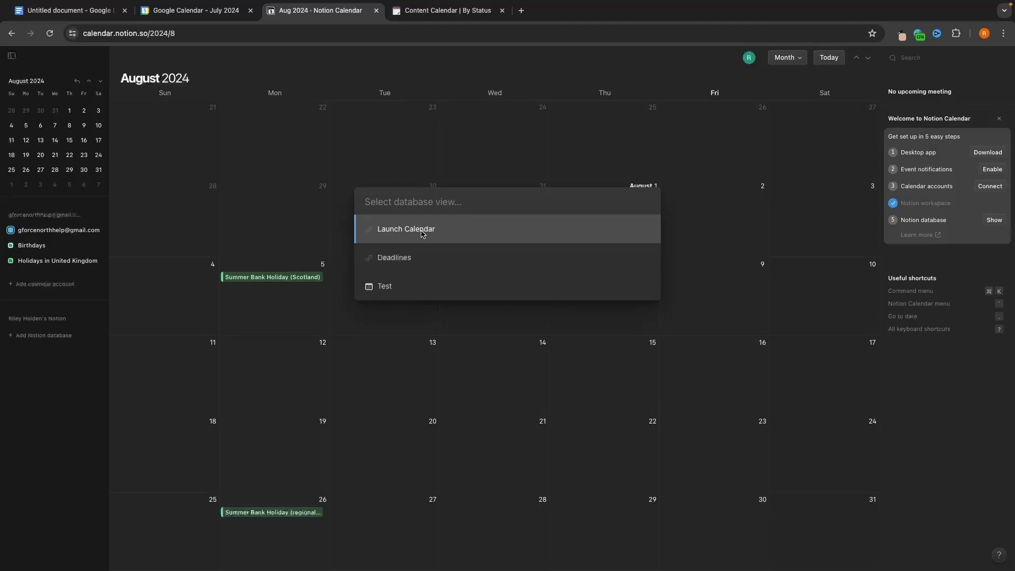
left_click(423, 234)
scroll(433, 320, "down", 2)
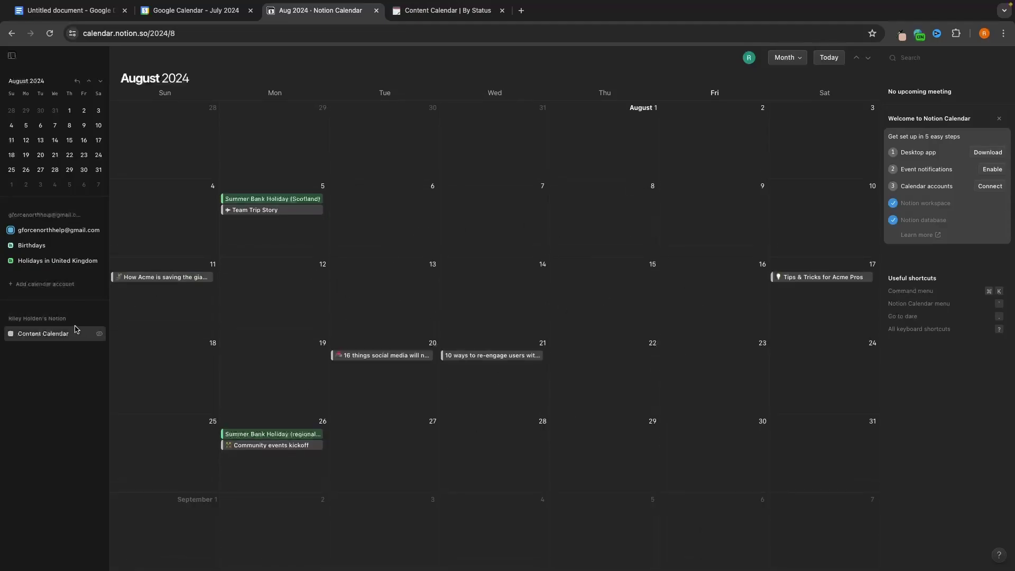
- Add the Content Calendar's Deadlines view as another calendar, then check Google Calendar's August
left_click(98, 320)
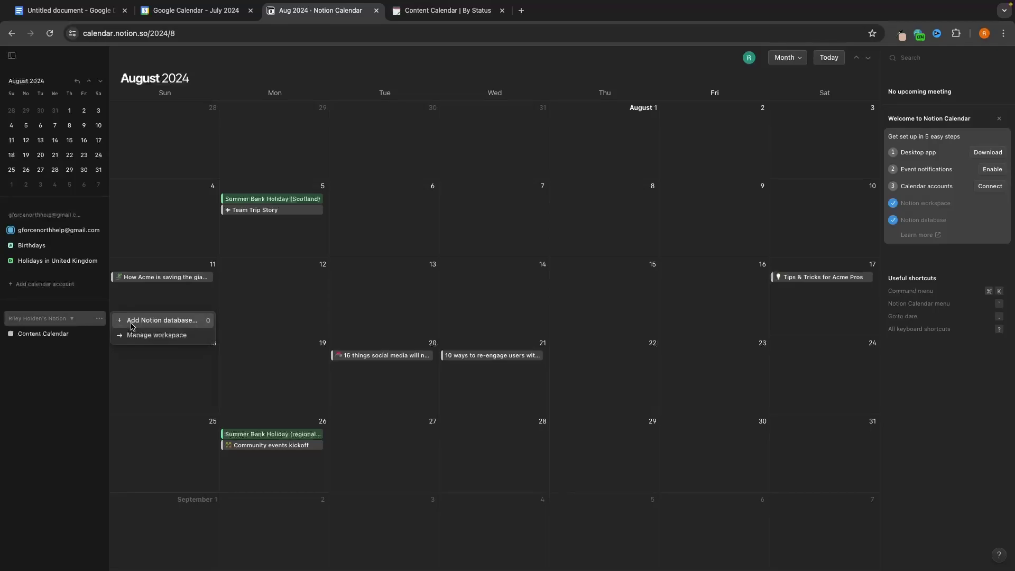
left_click(159, 320)
left_click(406, 230)
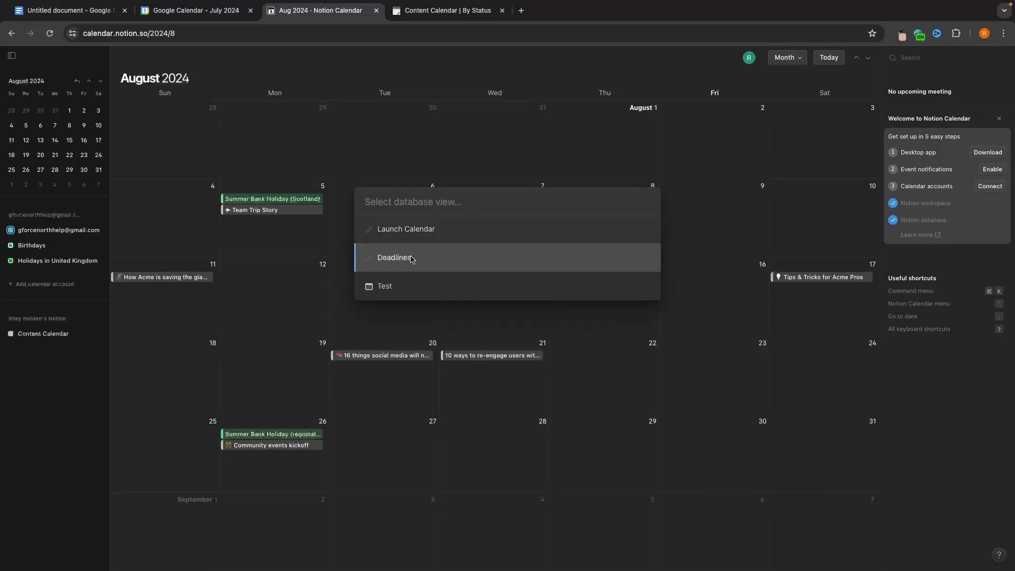
left_click(413, 258)
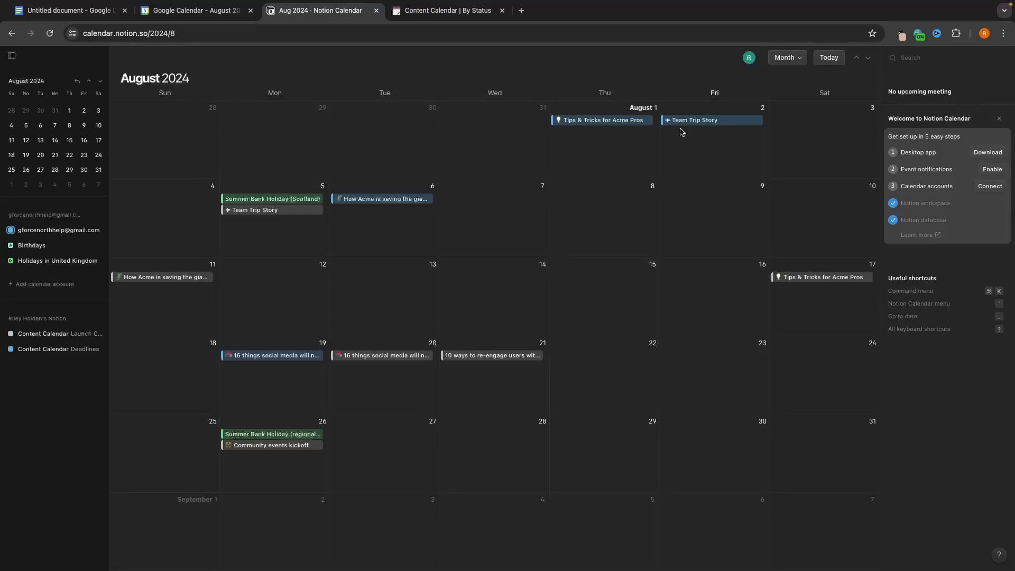
left_click(196, 11)
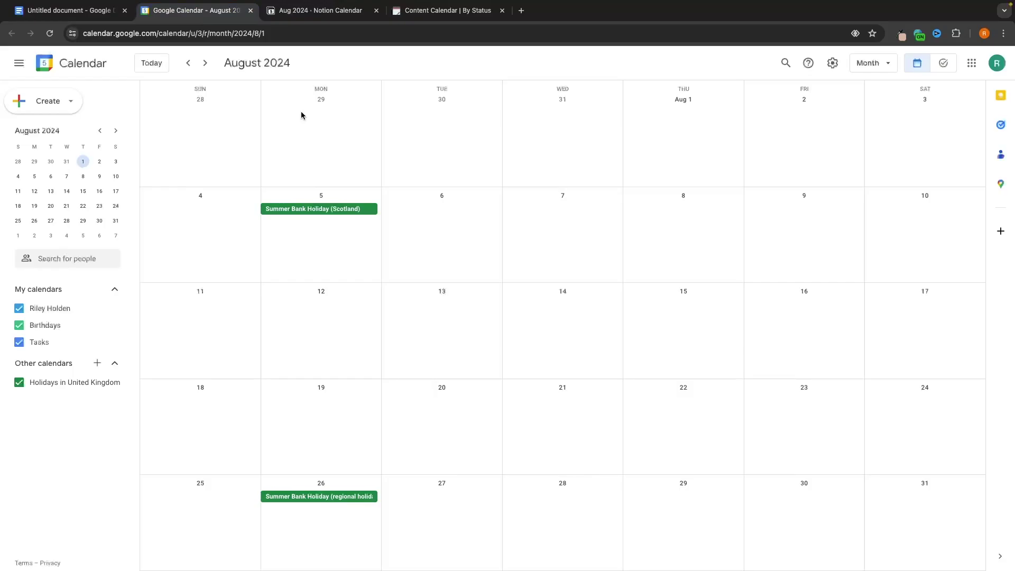
- Compare August across both calendars, then open the Aug 5 Team Trip Story event's details
left_click(320, 20)
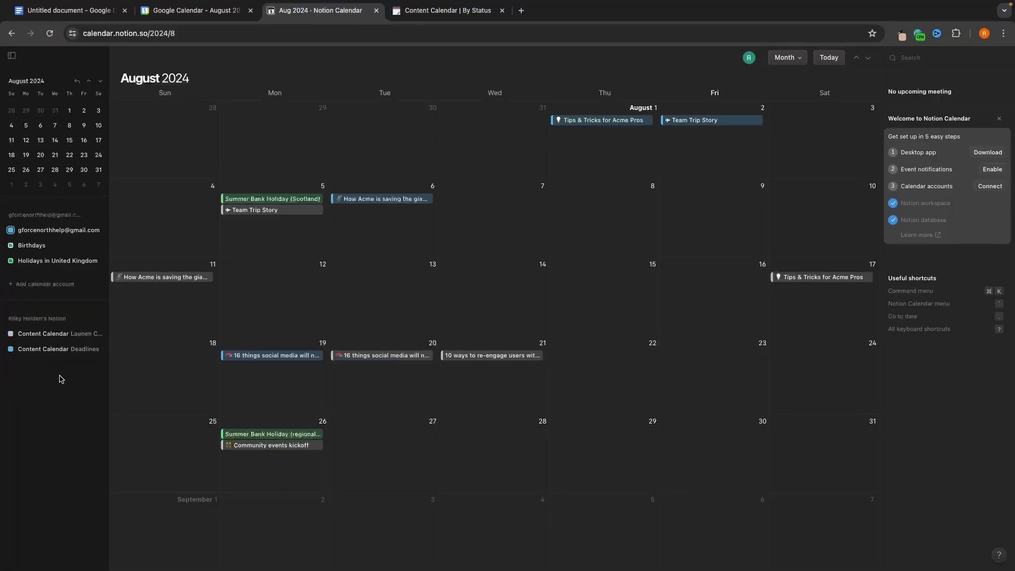
key("ctrl+shift+Tab")
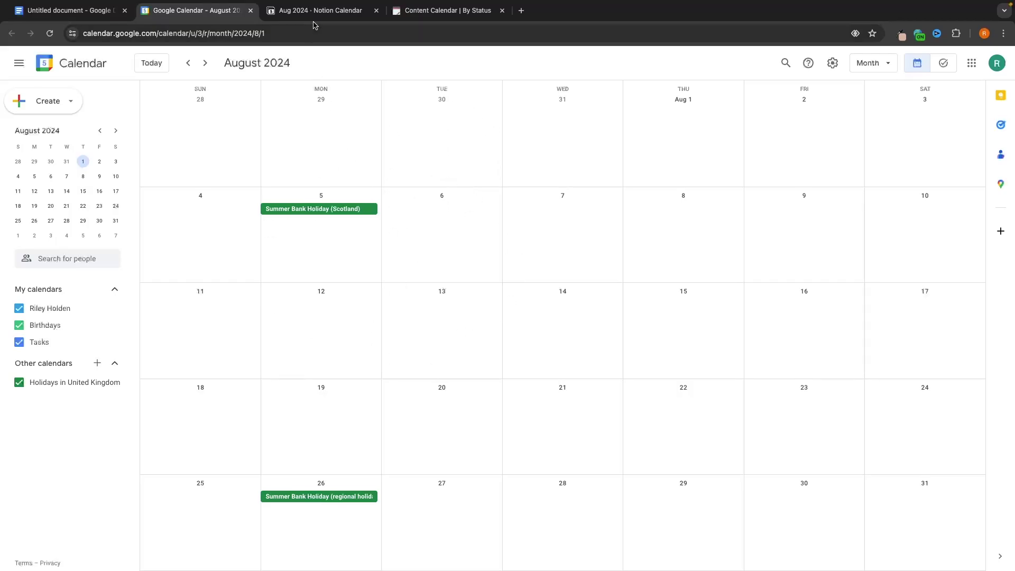
key("ctrl+Tab")
left_click(284, 211)
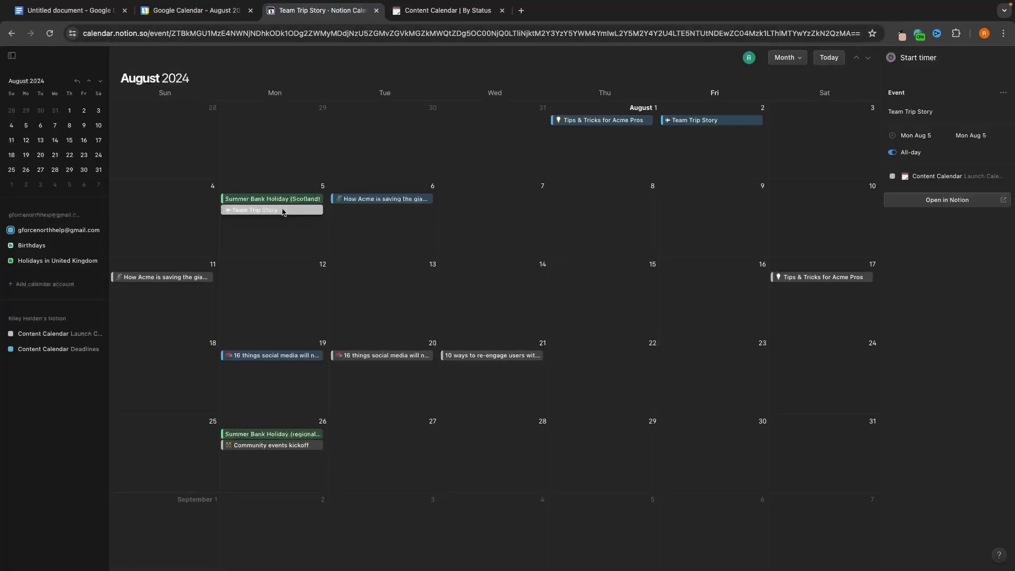
- Look over the August content events and move Team Trip Story to the Google account calendar
left_click(150, 279)
left_click(263, 210)
left_click(386, 356)
left_click(490, 357)
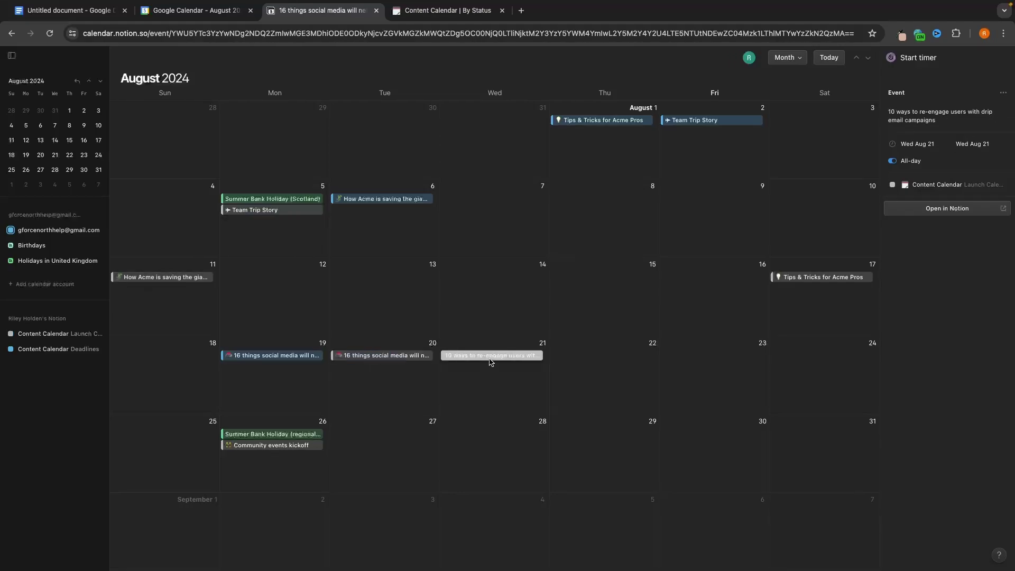
left_click(247, 211)
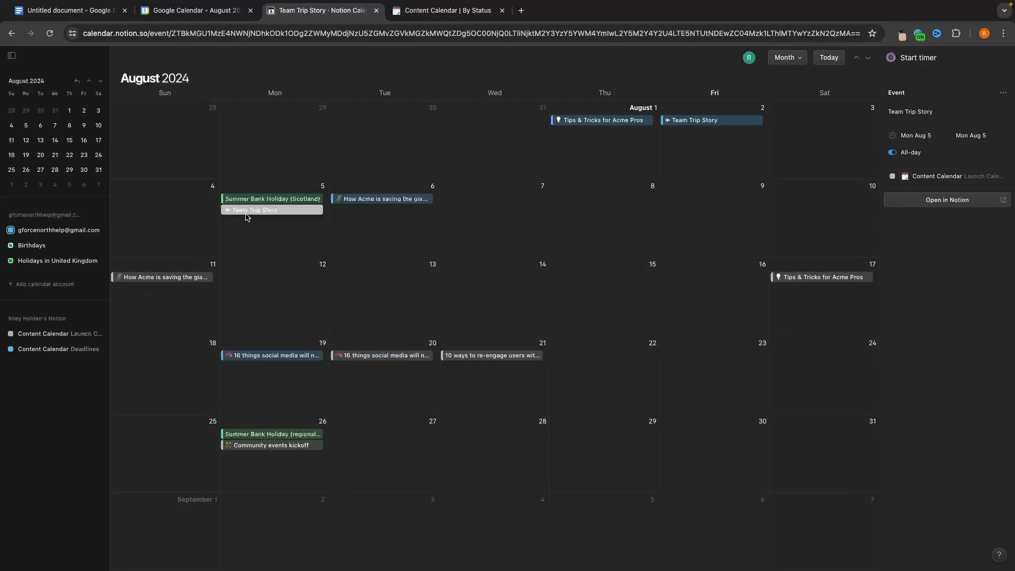
left_click(934, 178)
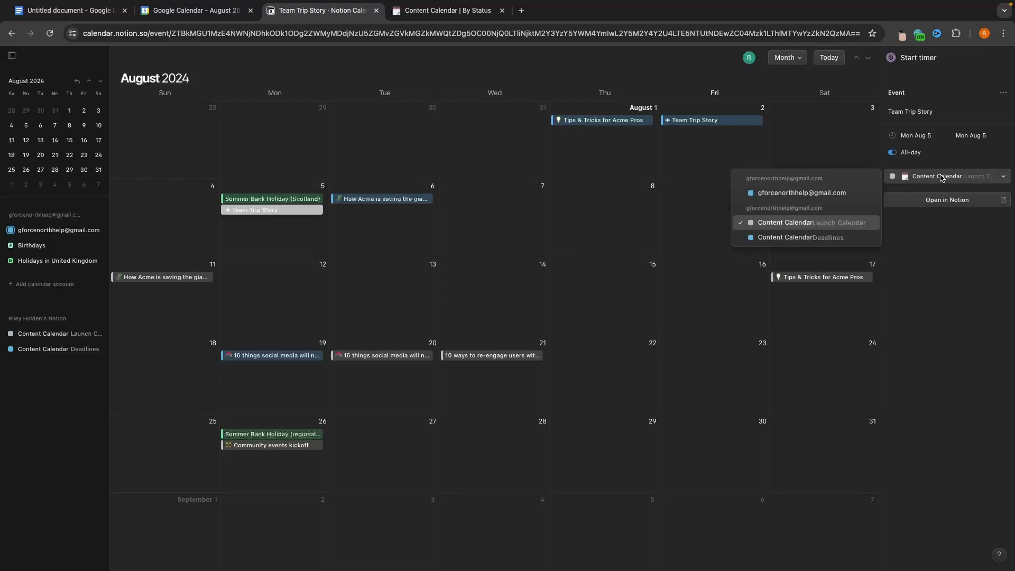
left_click(823, 194)
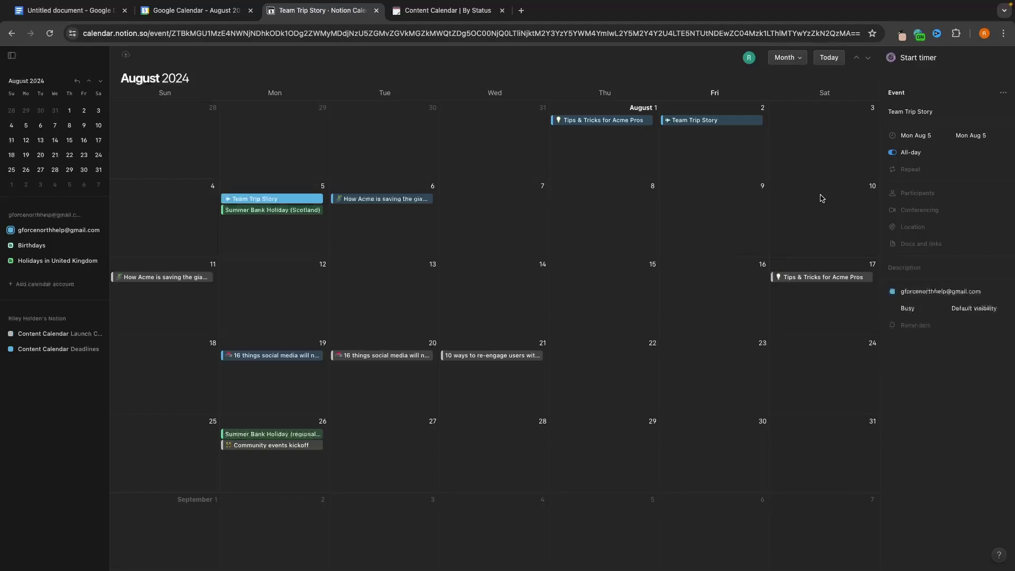
- Move the Aug 11 iguanas article and Aug 20 social media article to the Google calendar
left_click(181, 282)
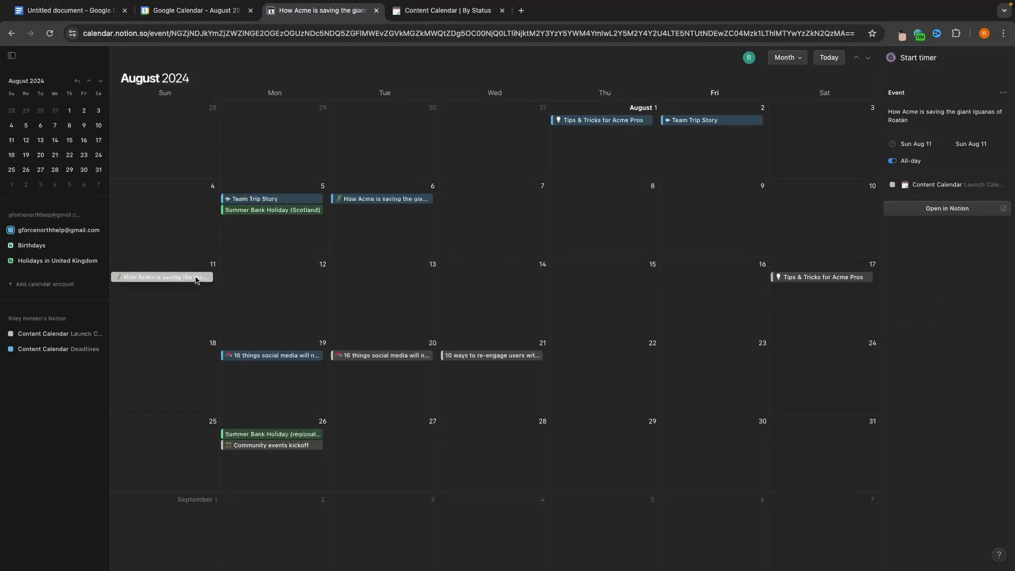
left_click(931, 182)
left_click(807, 203)
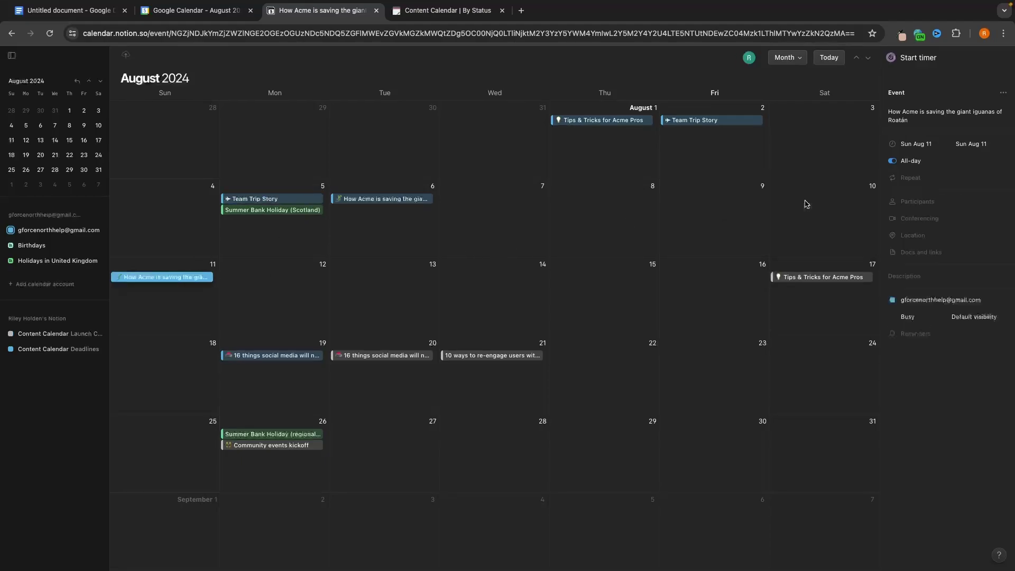
left_click(381, 356)
left_click(944, 185)
left_click(829, 203)
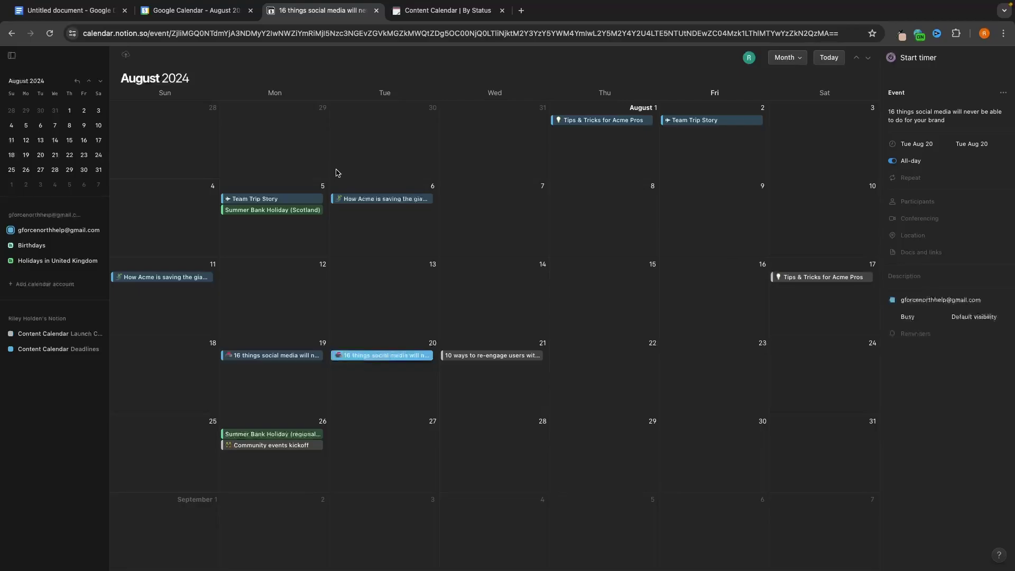
- Reload Google Calendar to show the synced Aug 11 and Aug 20 articles, then return to the By Status board
left_click(221, 13)
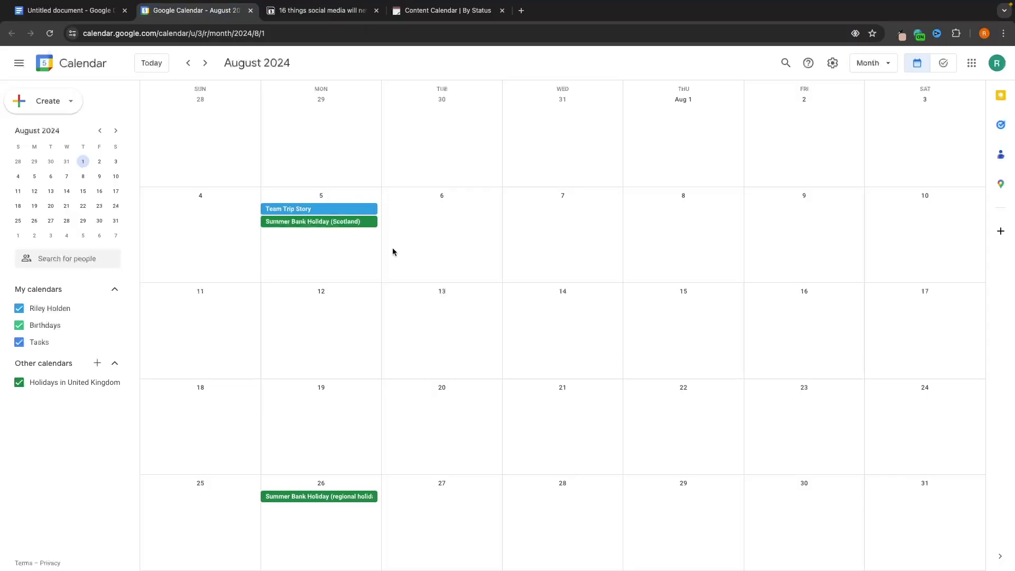
left_click(51, 33)
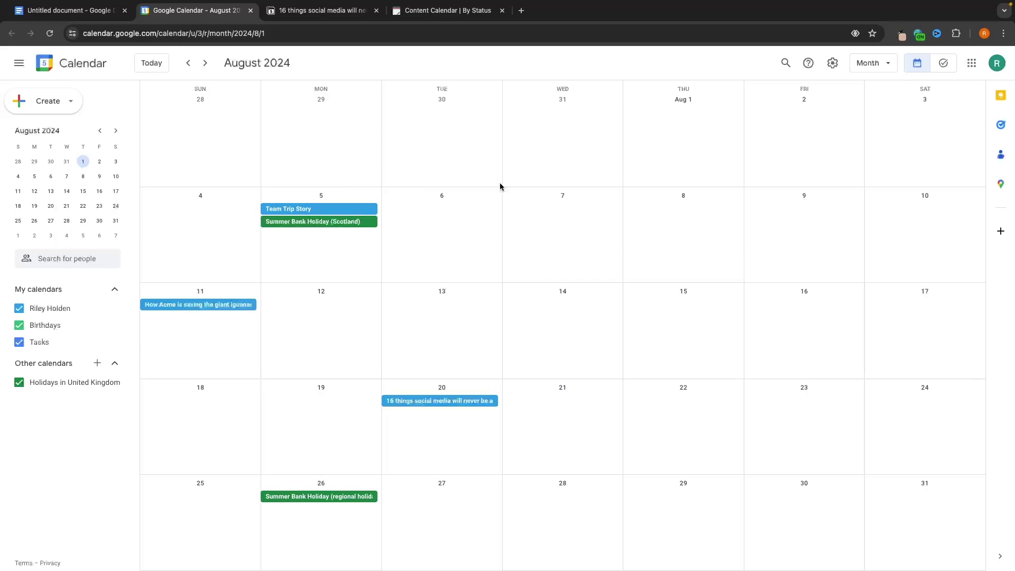
key("ctrl+Tab")
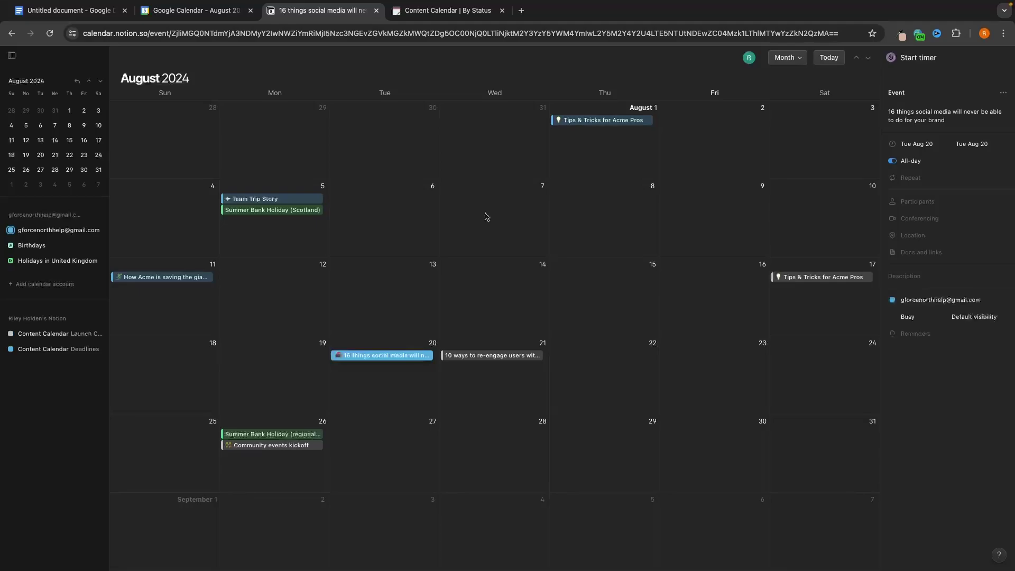
left_click(450, 16)
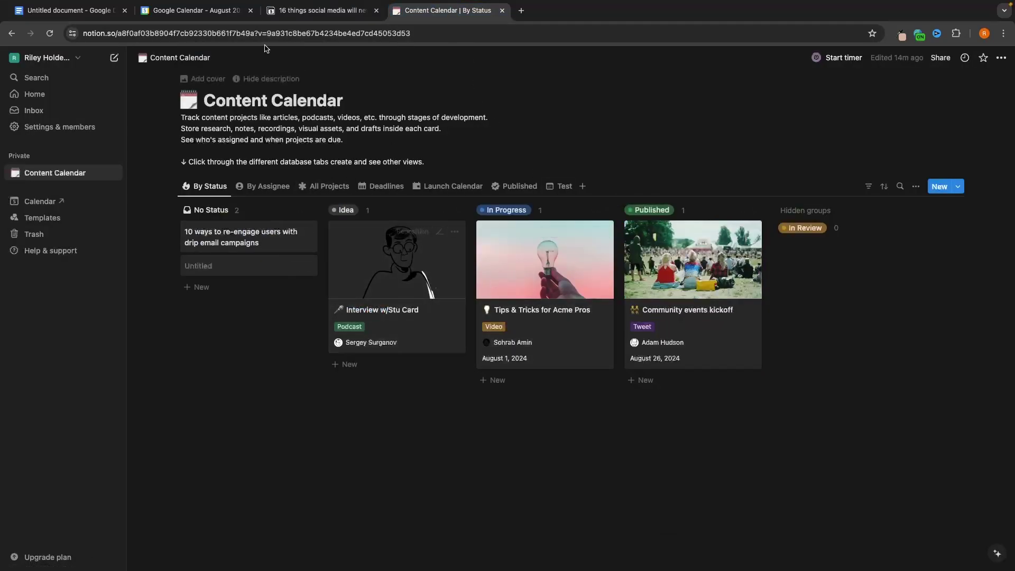
- Flip Google Calendar to September and back to August, comparing it with Notion Calendar and the Content Calendar page
key("ctrl+shift+Tab")
key("ctrl+shift+Tab")
key("n")
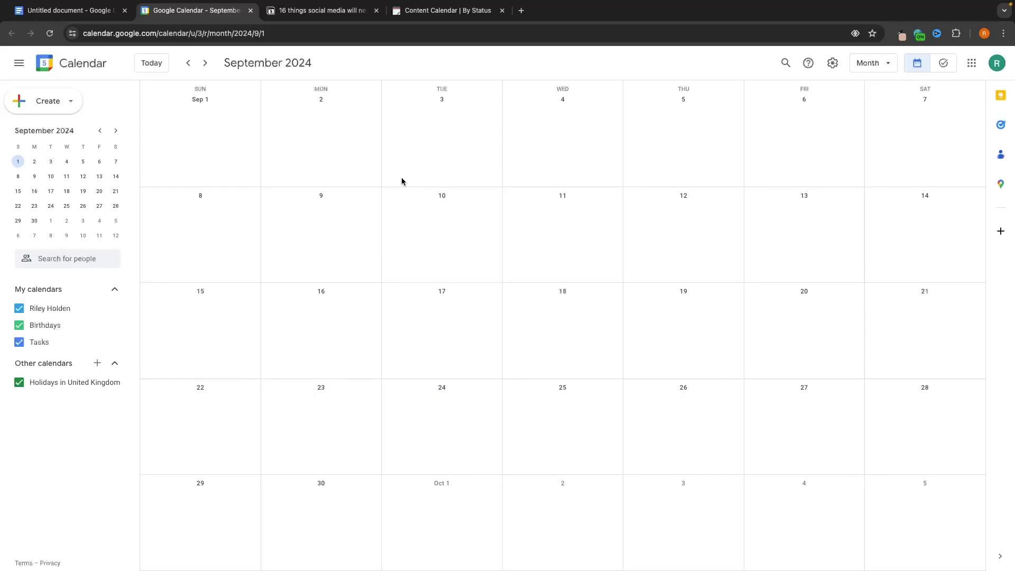
key("p")
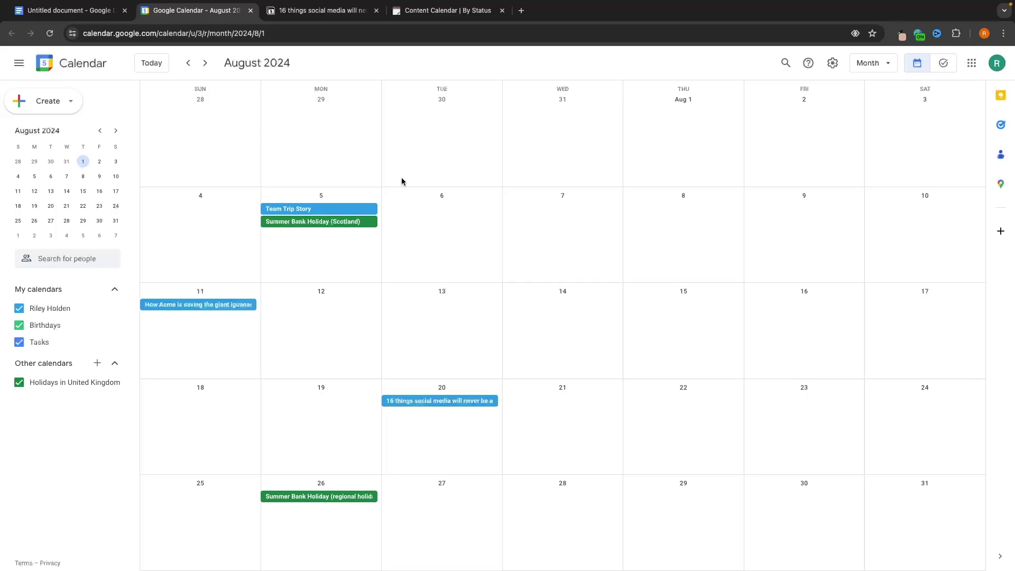
key("ctrl+Tab")
key("ctrl+Tab")
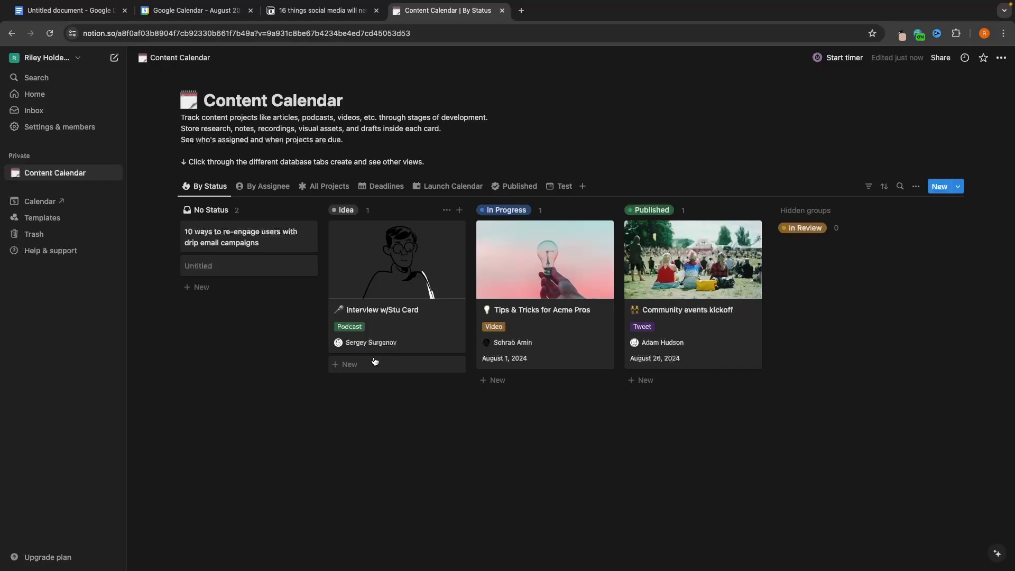
left_click(202, 21)
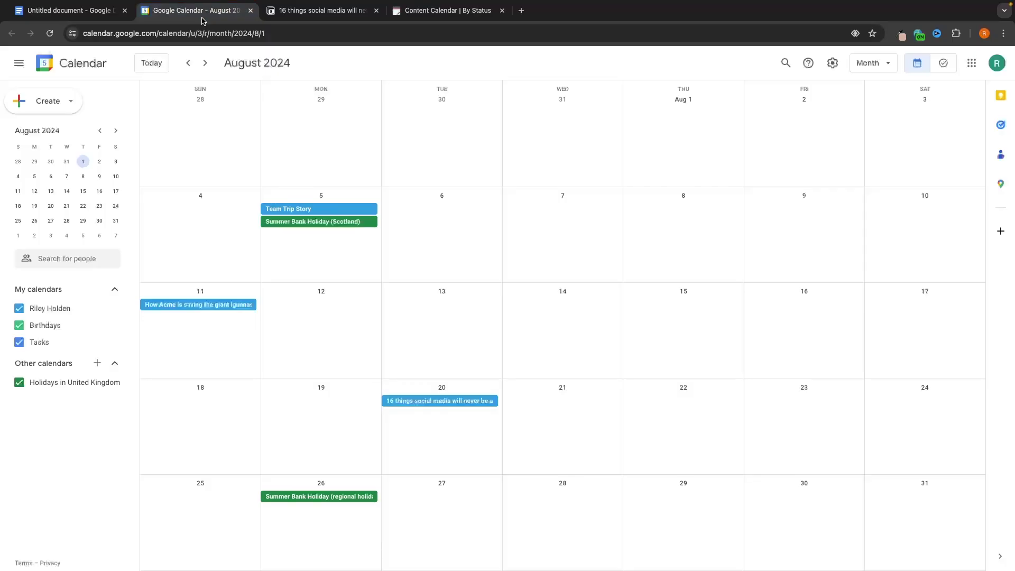
left_click(447, 11)
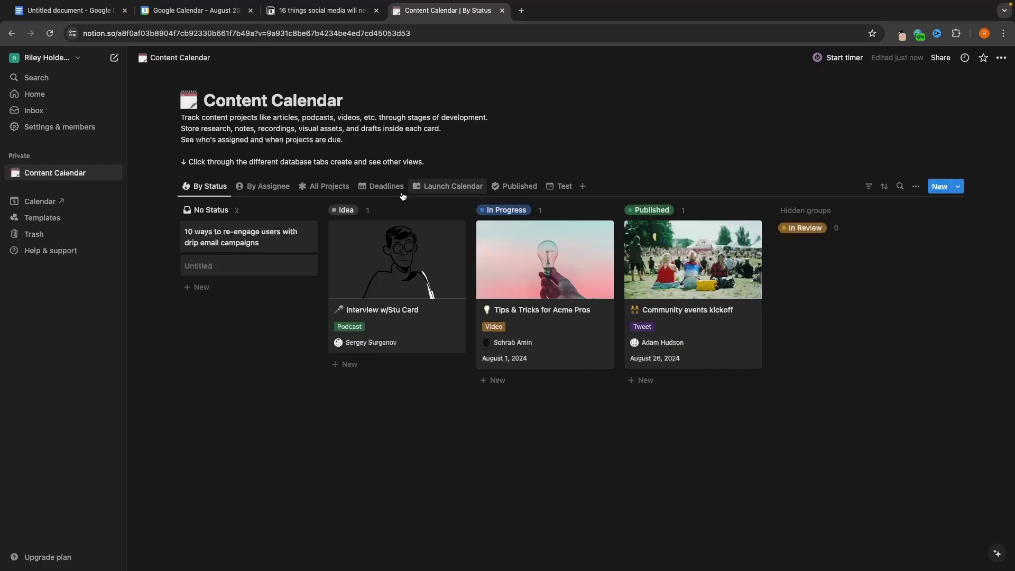
left_click(279, 16)
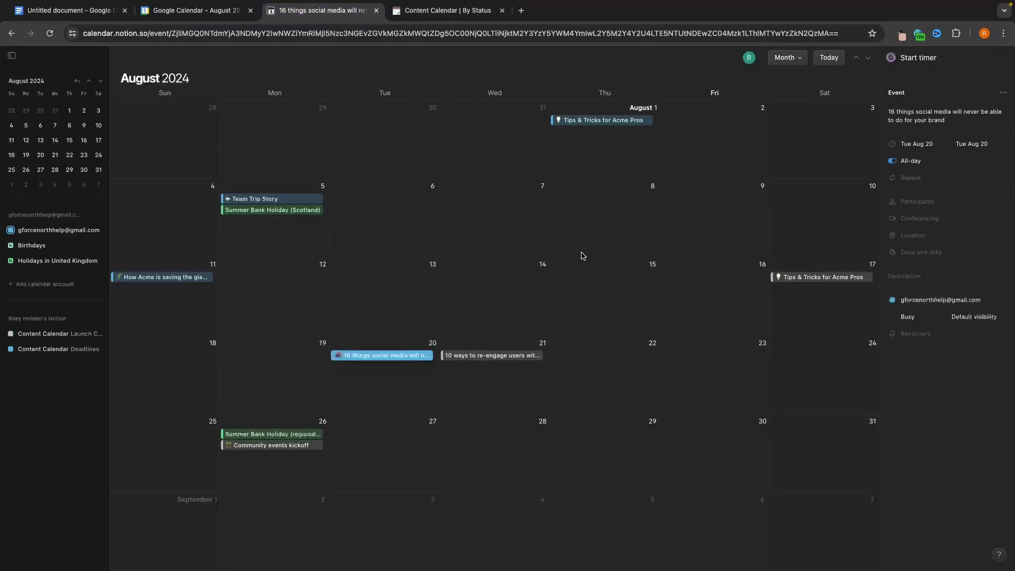
left_click(464, 10)
- Scroll the Launch Calendar view, reopen the Content Calendar page, and glance at Google Calendar
left_click(420, 190)
scroll(535, 248, "down", 2)
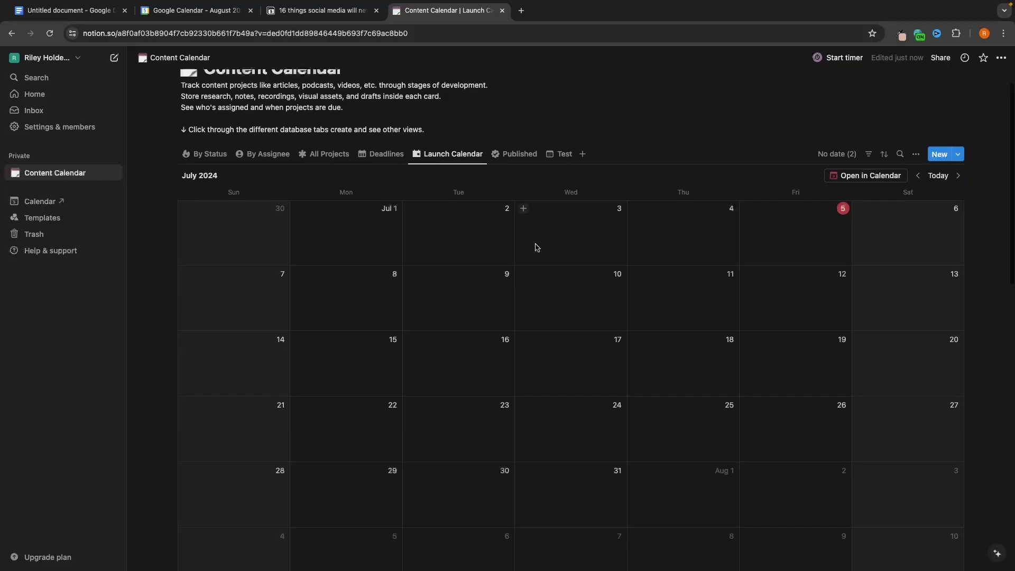
scroll(536, 248, "down", 7)
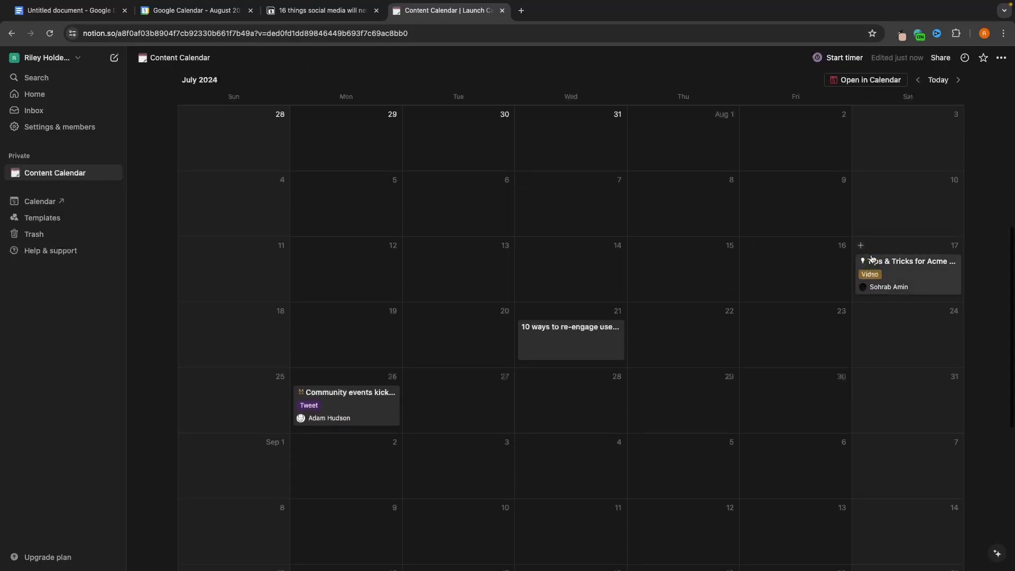
left_click(41, 176)
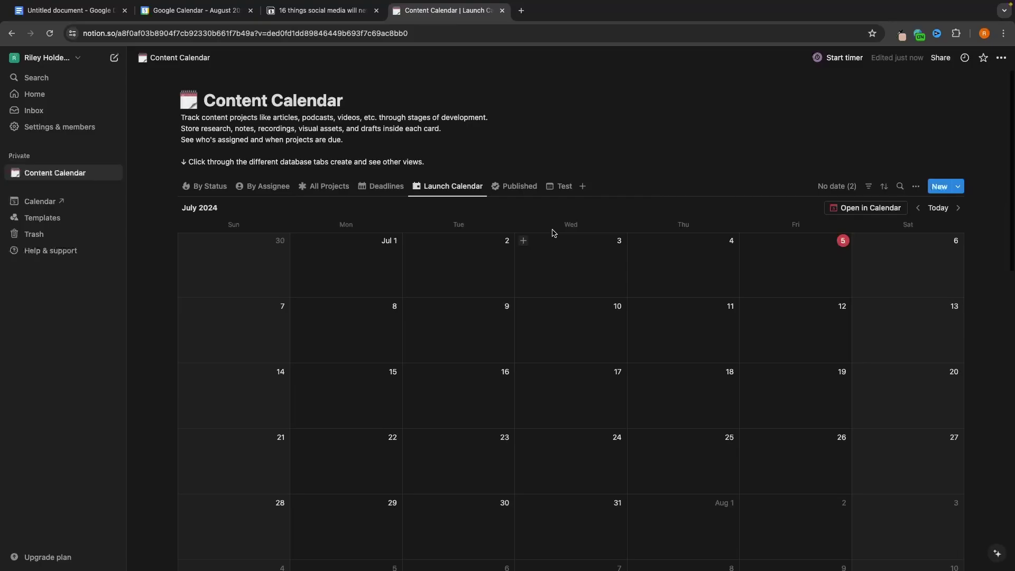
left_click(207, 15)
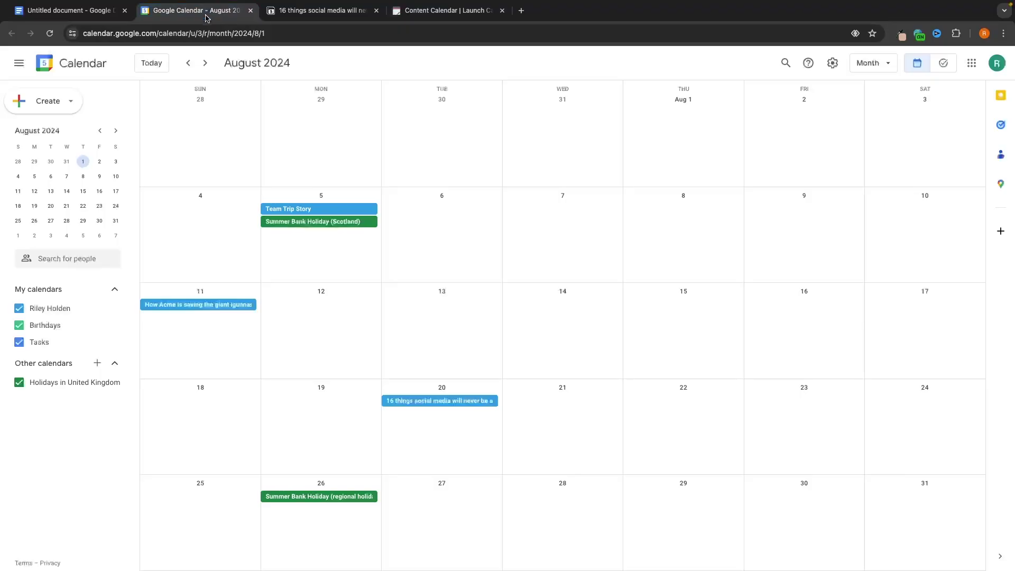
left_click(444, 13)
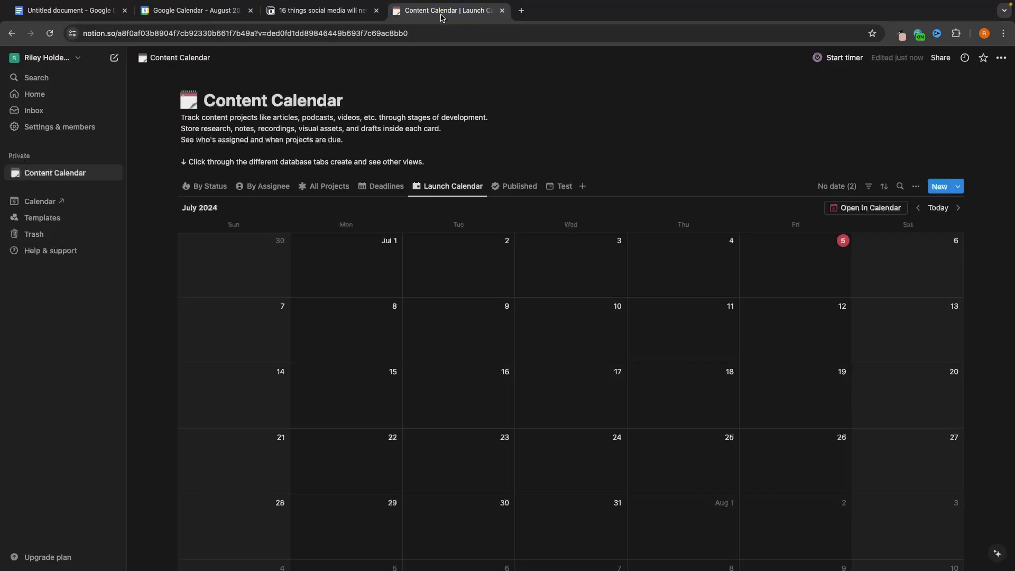
- Open the All Projects table and scroll sideways through its deadline, publication, status and type columns
left_click(343, 187)
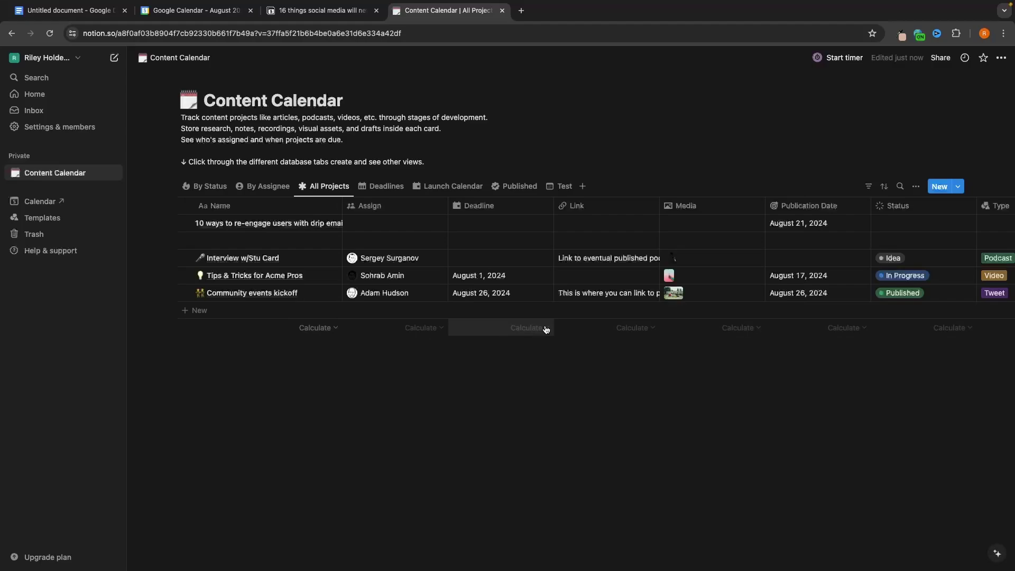
scroll(892, 297, "right", 4)
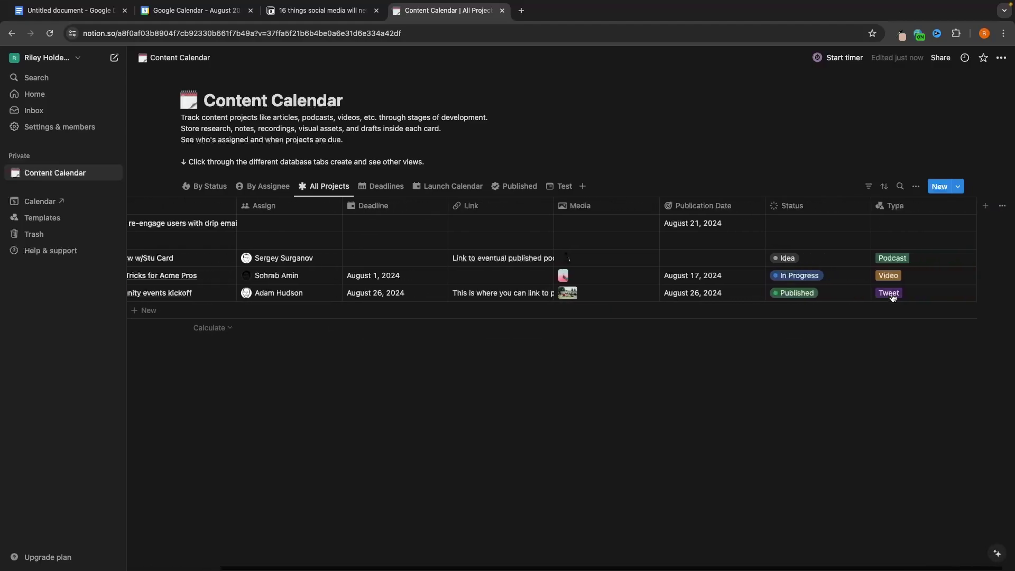
scroll(844, 288, "left", 4)
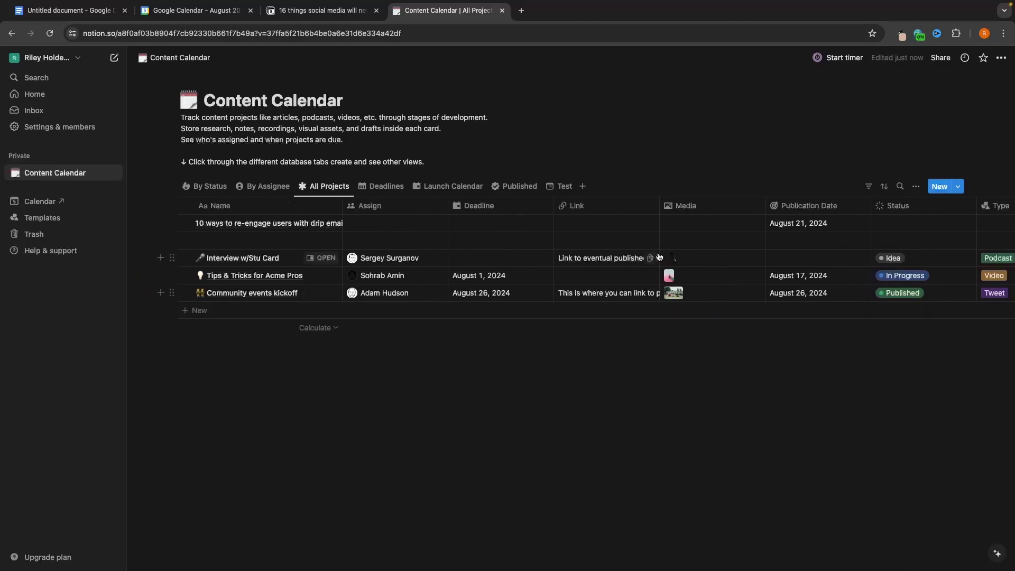
- Create a new Board view of the Content Calendar, then return to the By Status board via By Assignee
left_click(584, 187)
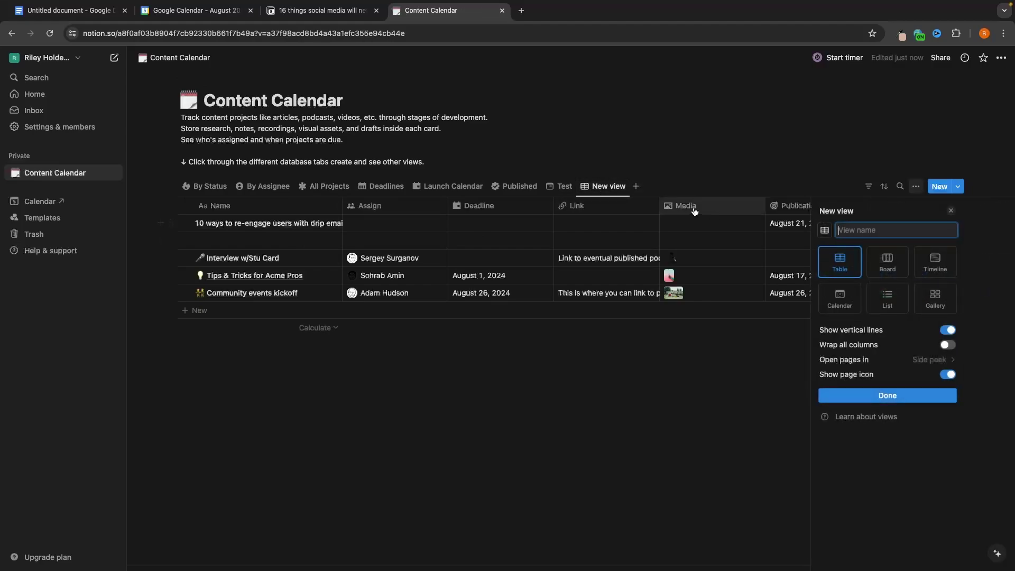
left_click(882, 264)
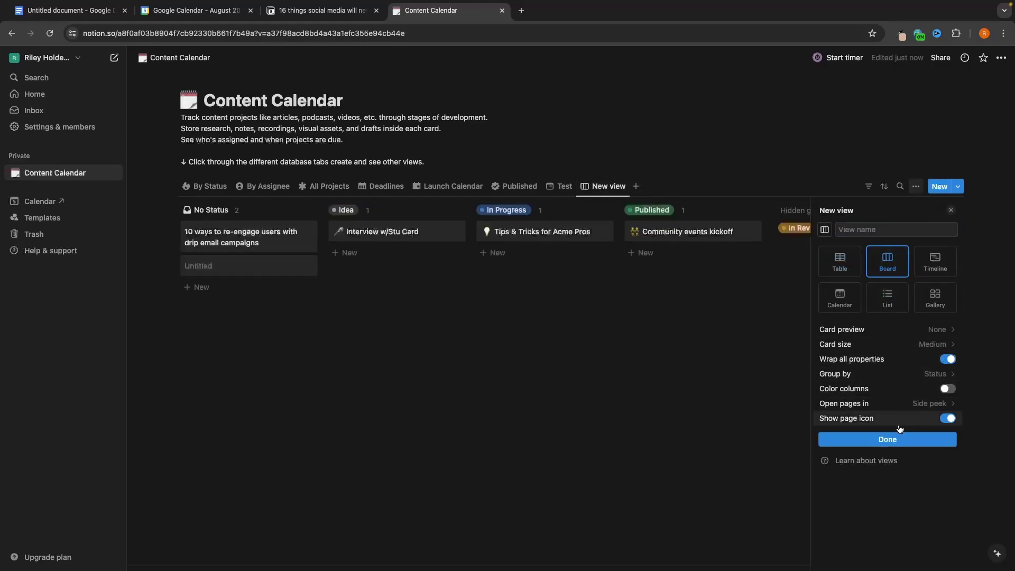
left_click(883, 440)
left_click(518, 315)
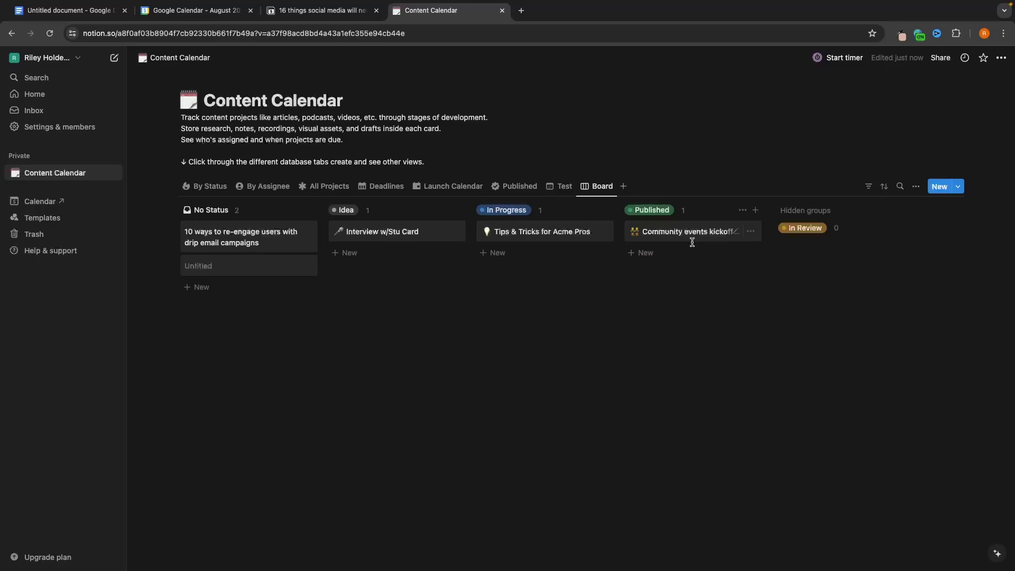
left_click(263, 187)
left_click(206, 187)
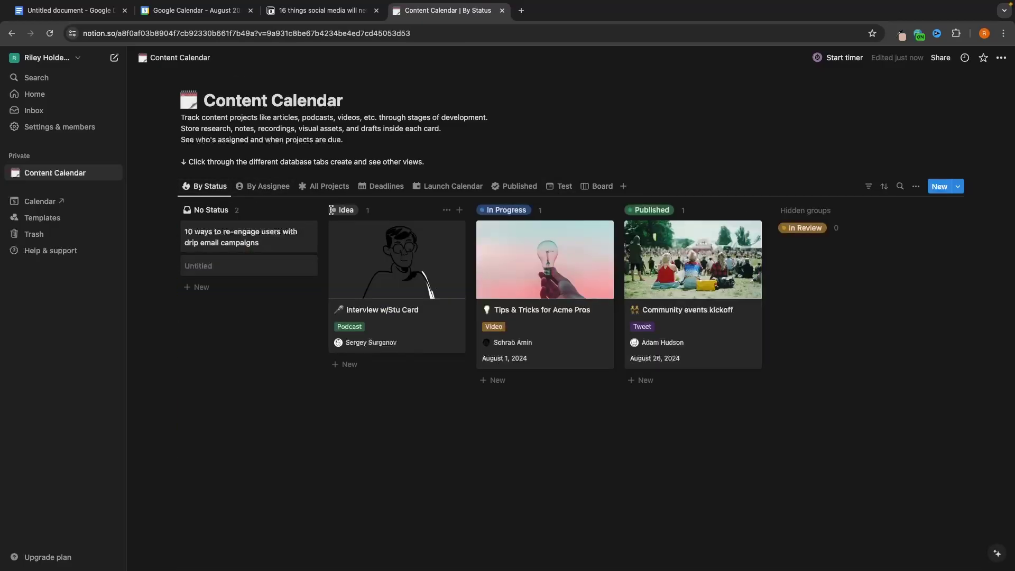
left_click(222, 11)
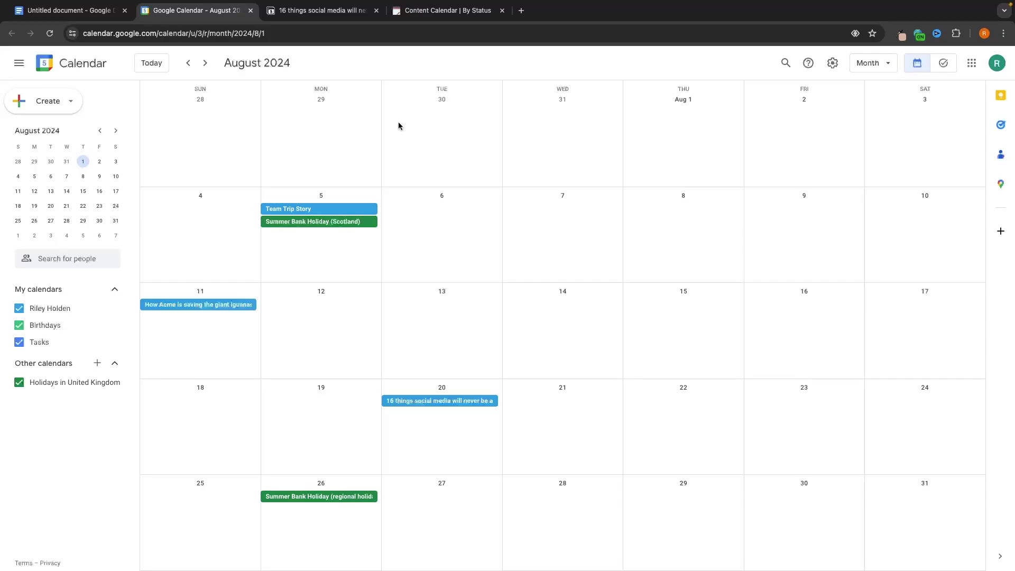
left_click(443, 11)
left_click(197, 15)
left_click(435, 9)
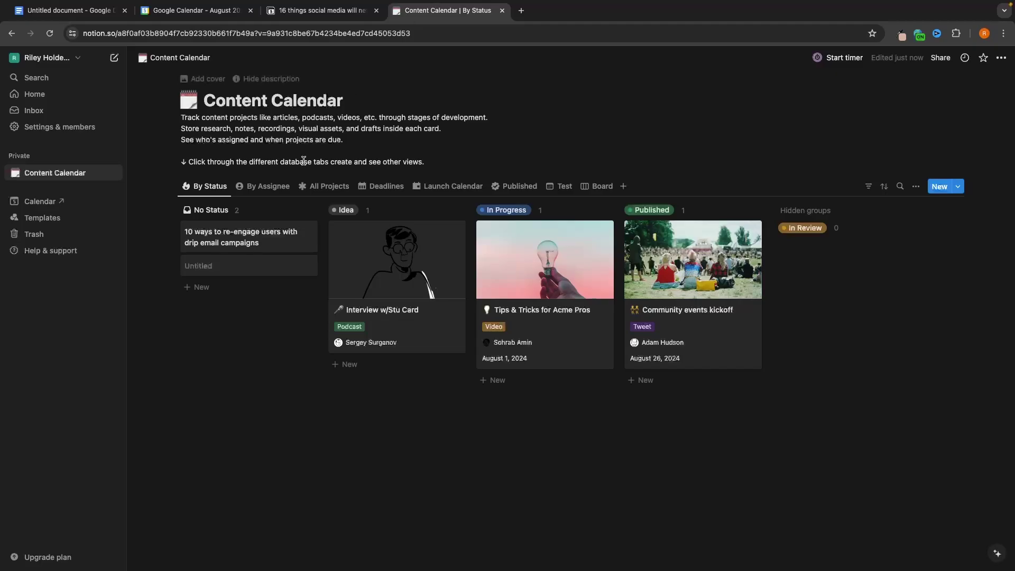
- Cycle through the All Projects, Deadlines and Launch Calendar views, ending on By Assignee
left_click(324, 187)
left_click(383, 186)
left_click(465, 187)
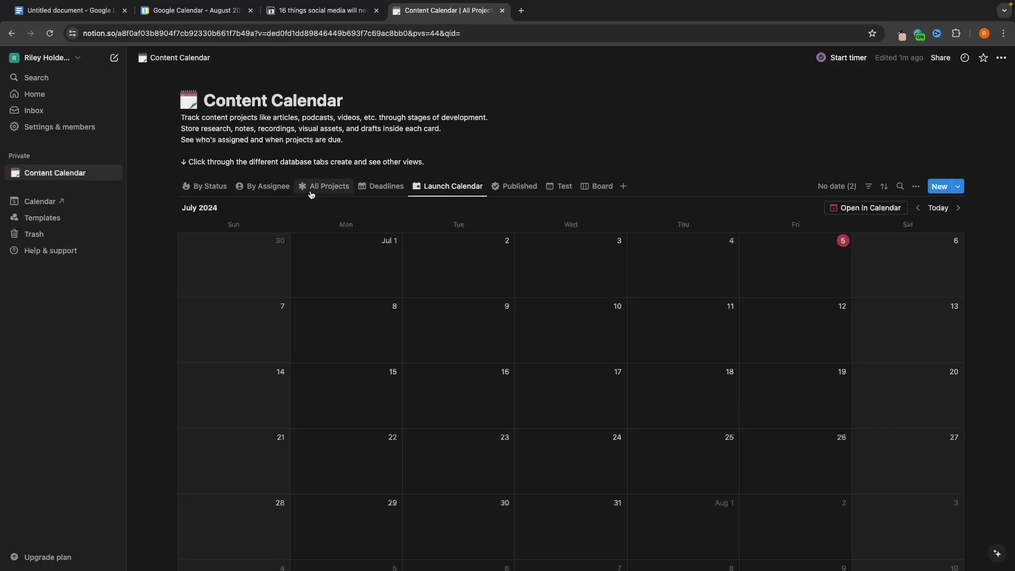
left_click(266, 188)
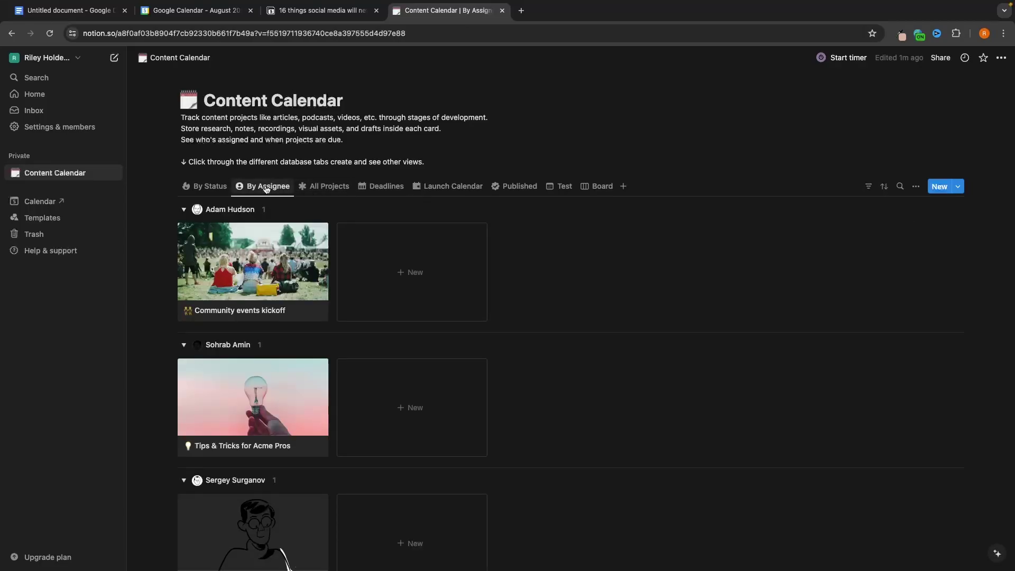